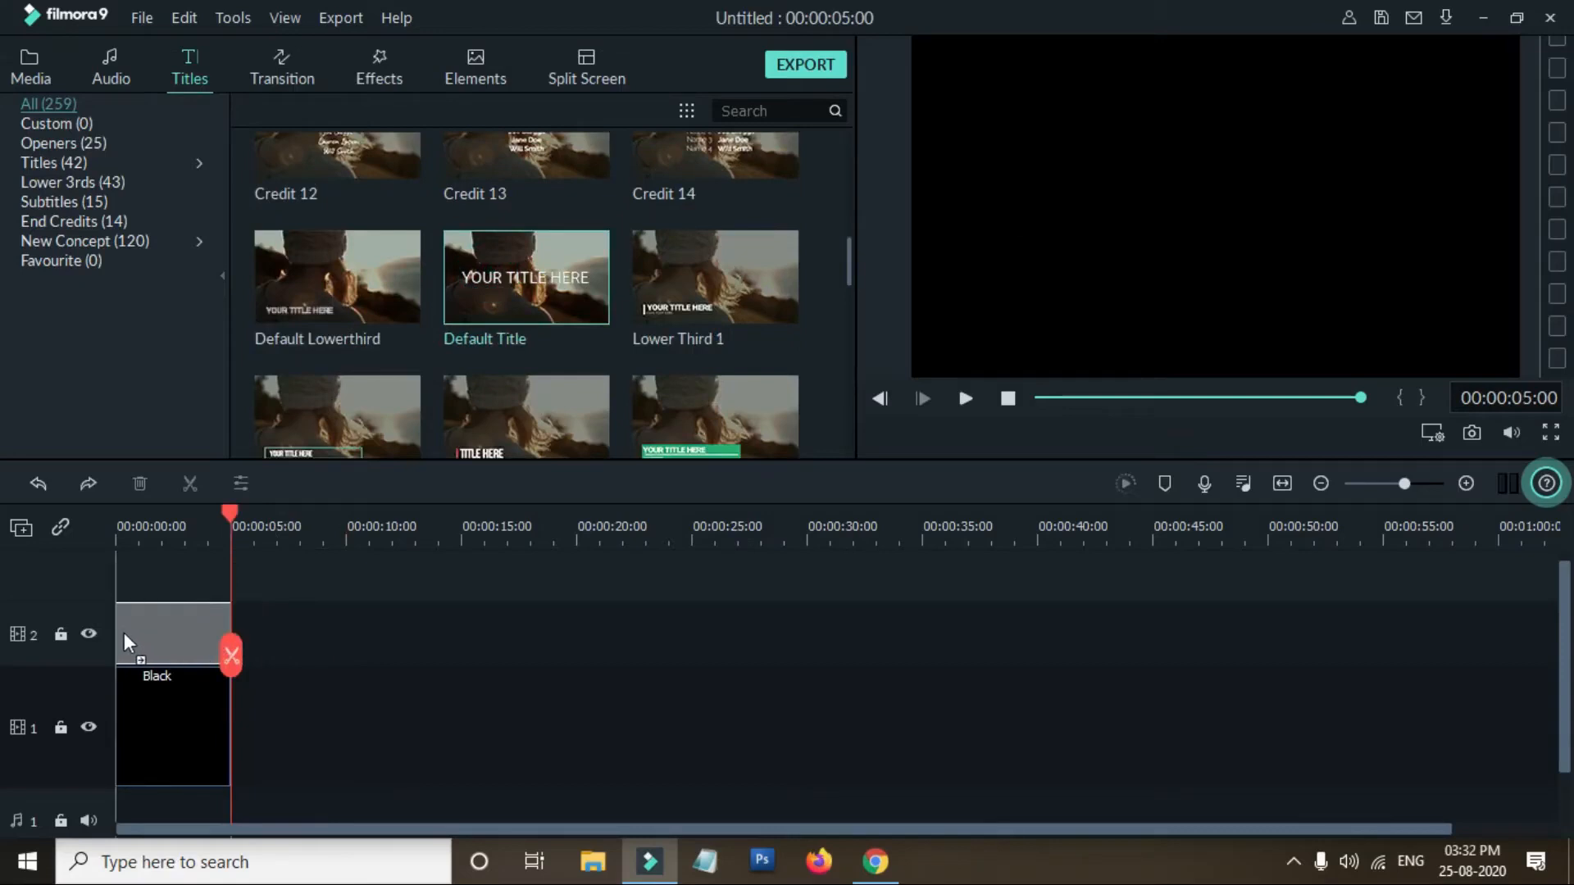
- Add the Default Title onto track 2 above the black clip and open it in the advanced text editor
click(366, 652)
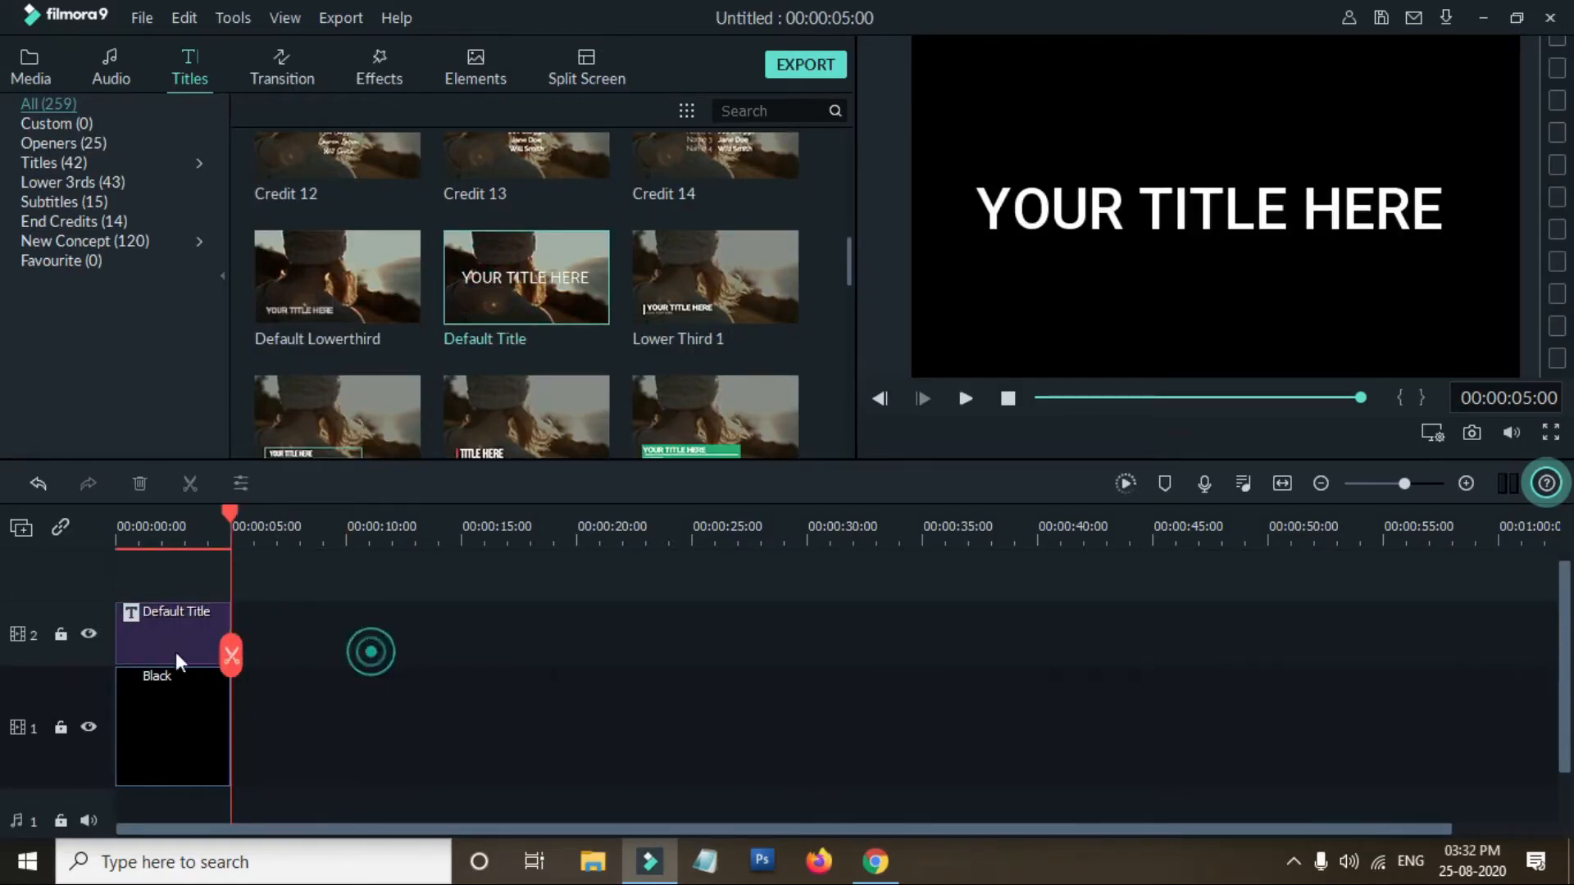
double_click(162, 638)
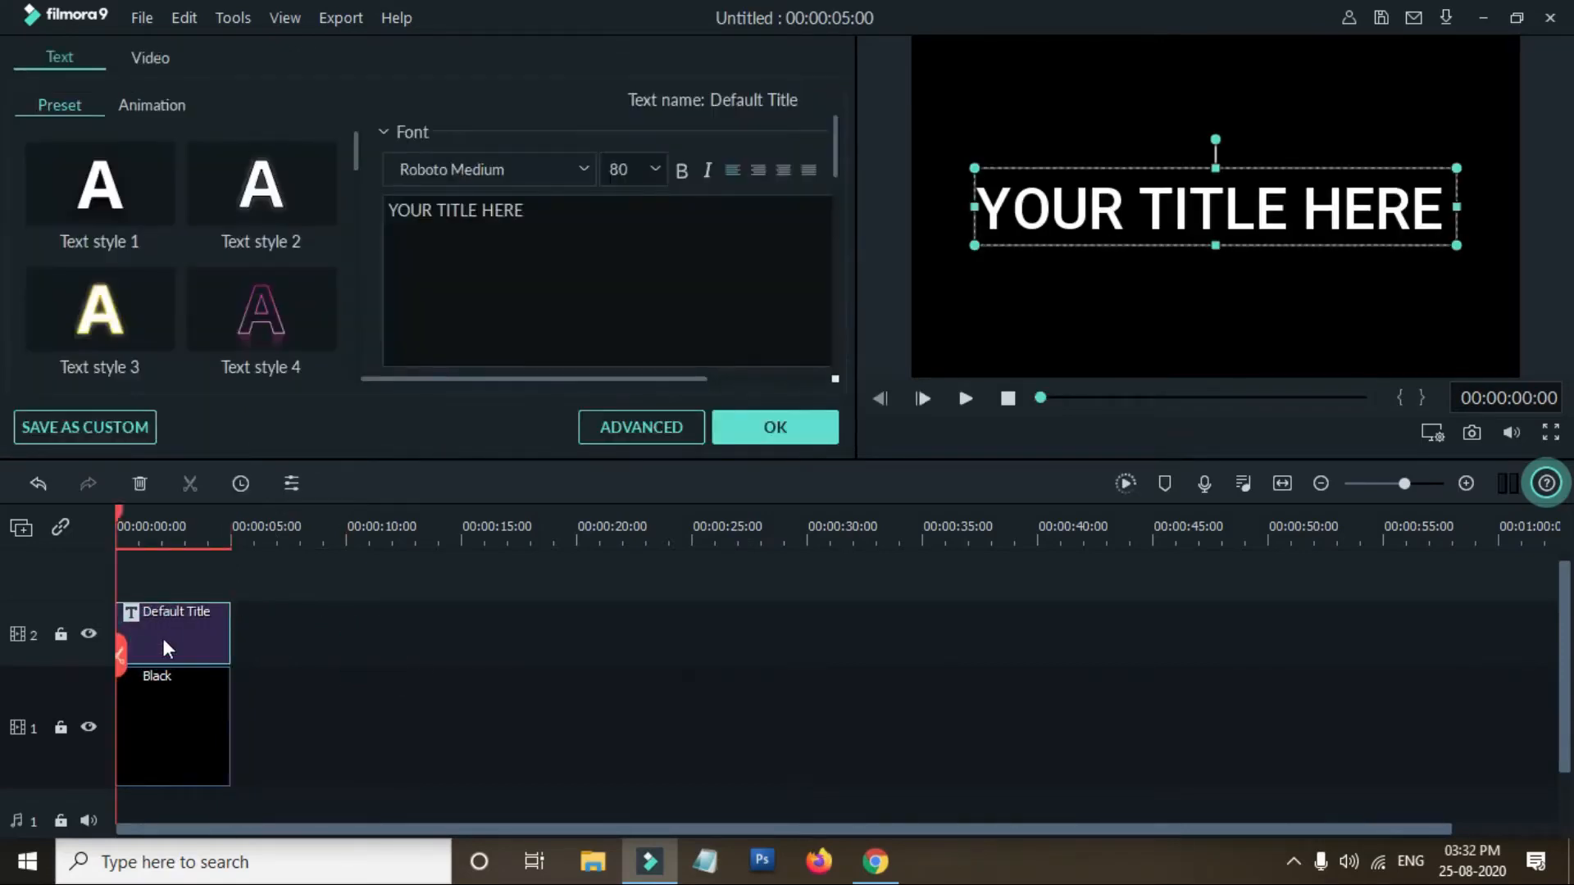
click(639, 427)
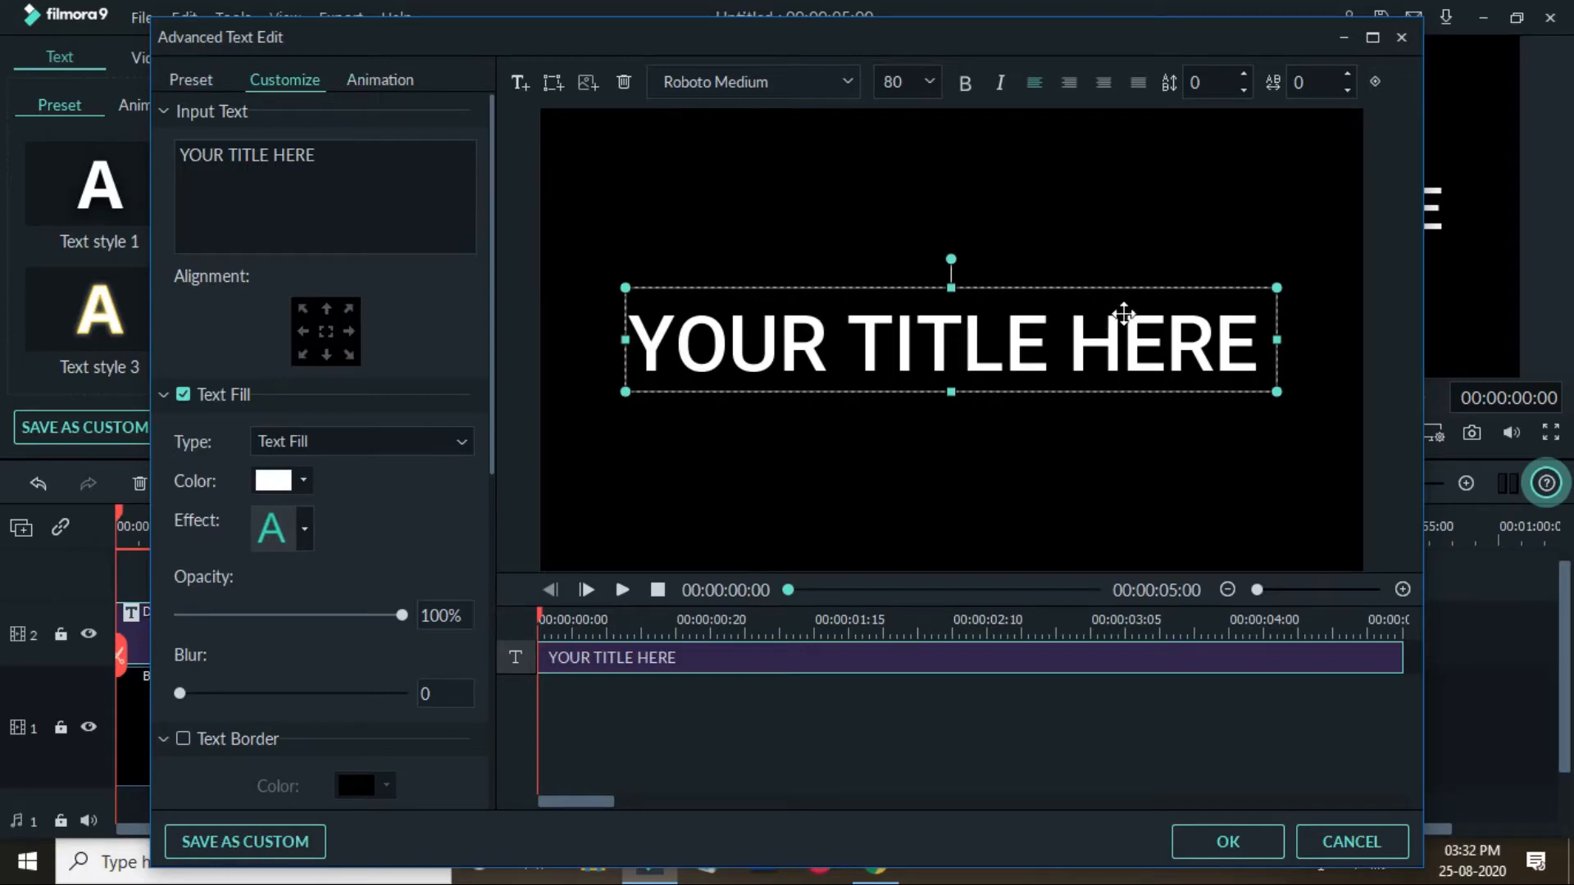
- Replace the title text with TYPE WRITER EFFECT
click(1257, 336)
click(1231, 335)
key(BackSpace)
key(BackSpace)
key(BackSpace)
key(BackSpace)
key(BackSpace)
key(BackSpace)
key(BackSpace)
key(BackSpace)
key(BackSpace)
key(BackSpace)
key(BackSpace)
key(BackSpace)
key(BackSpace)
key(BackSpace)
key(BackSpace)
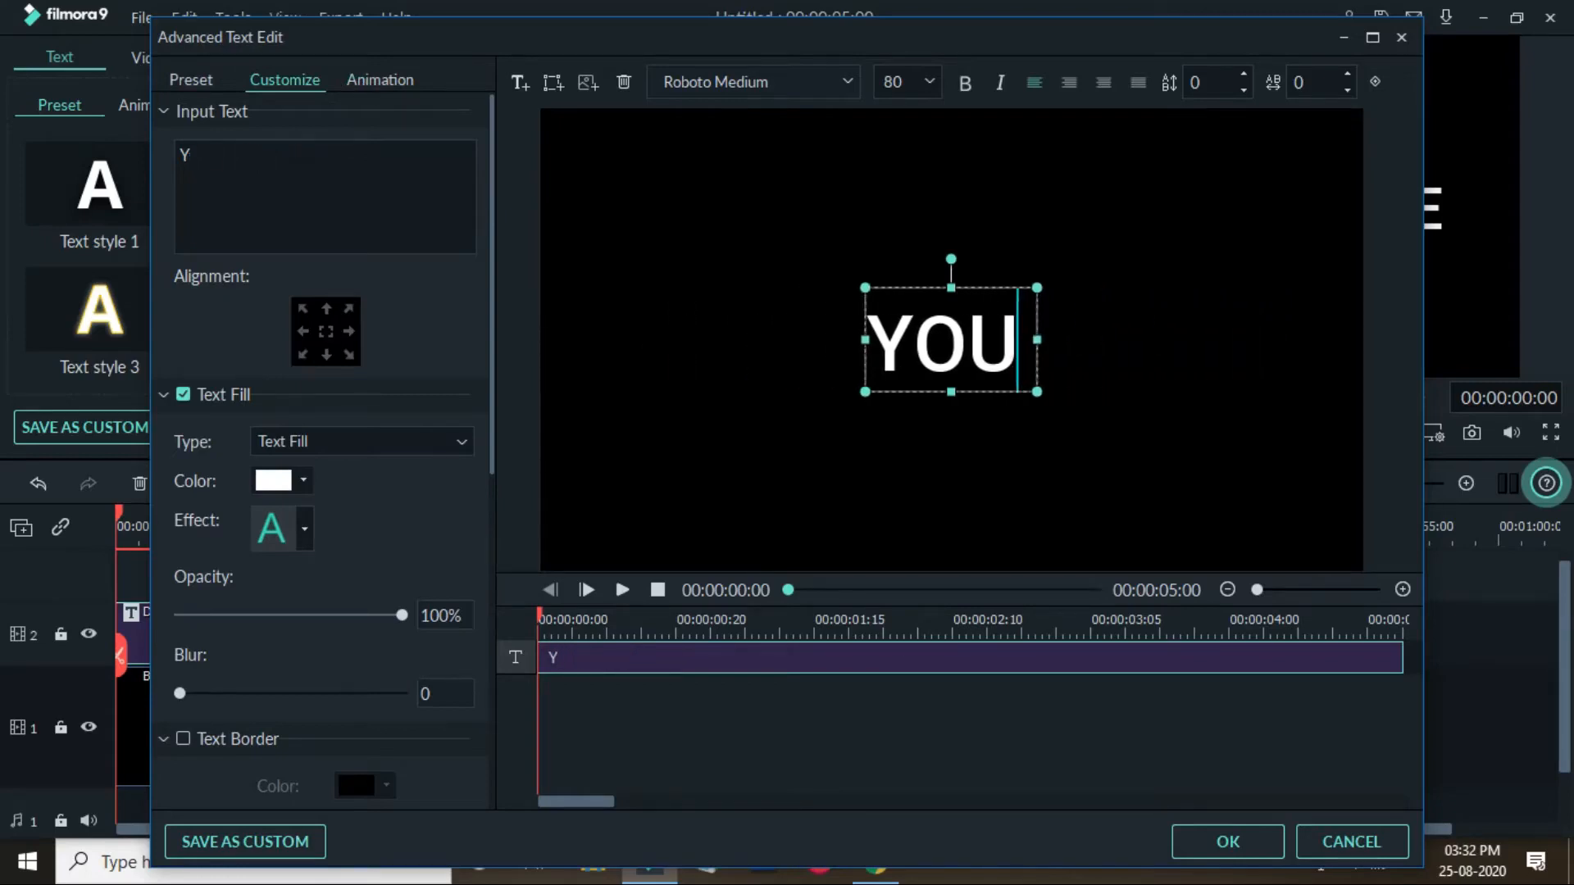
text(TYPE WRITER E)
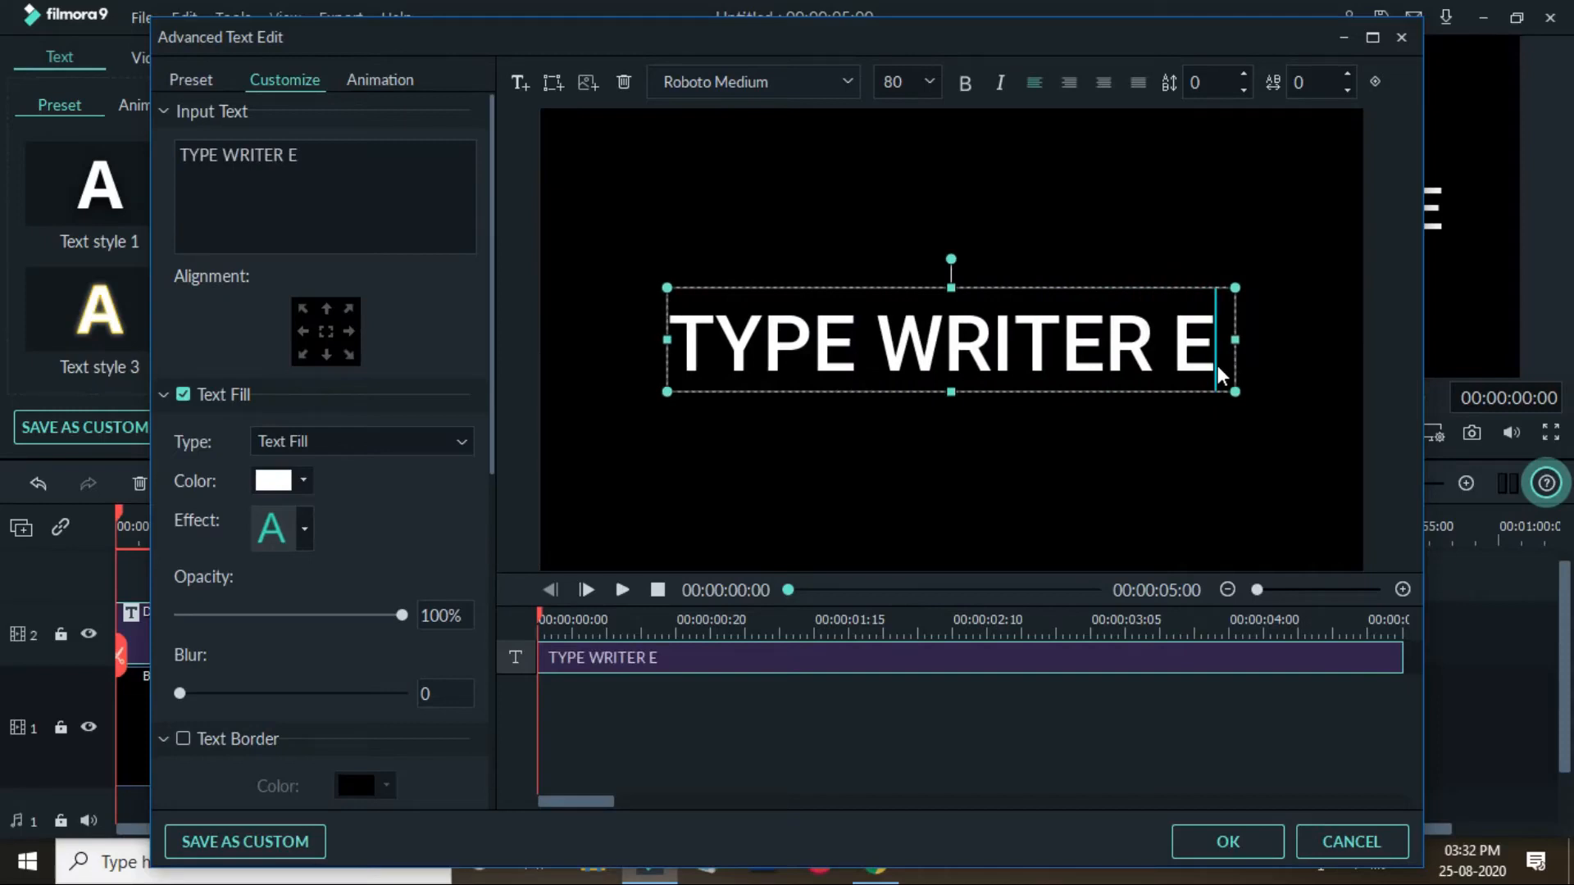
text(FFECT)
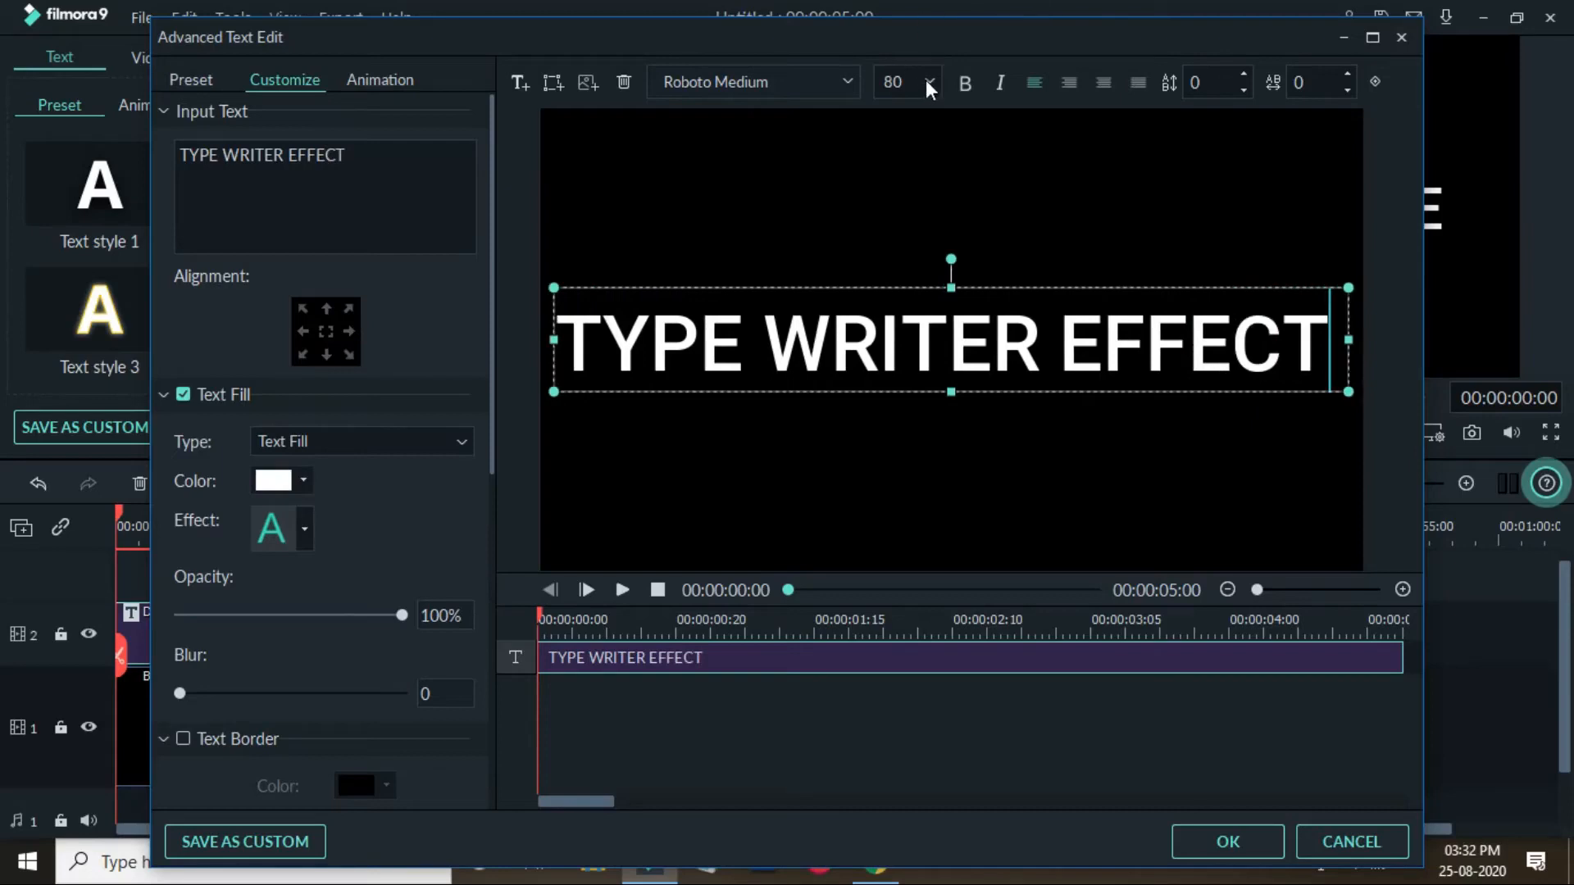
- Set the title font to Roboto Slab Bold at size 64
click(847, 81)
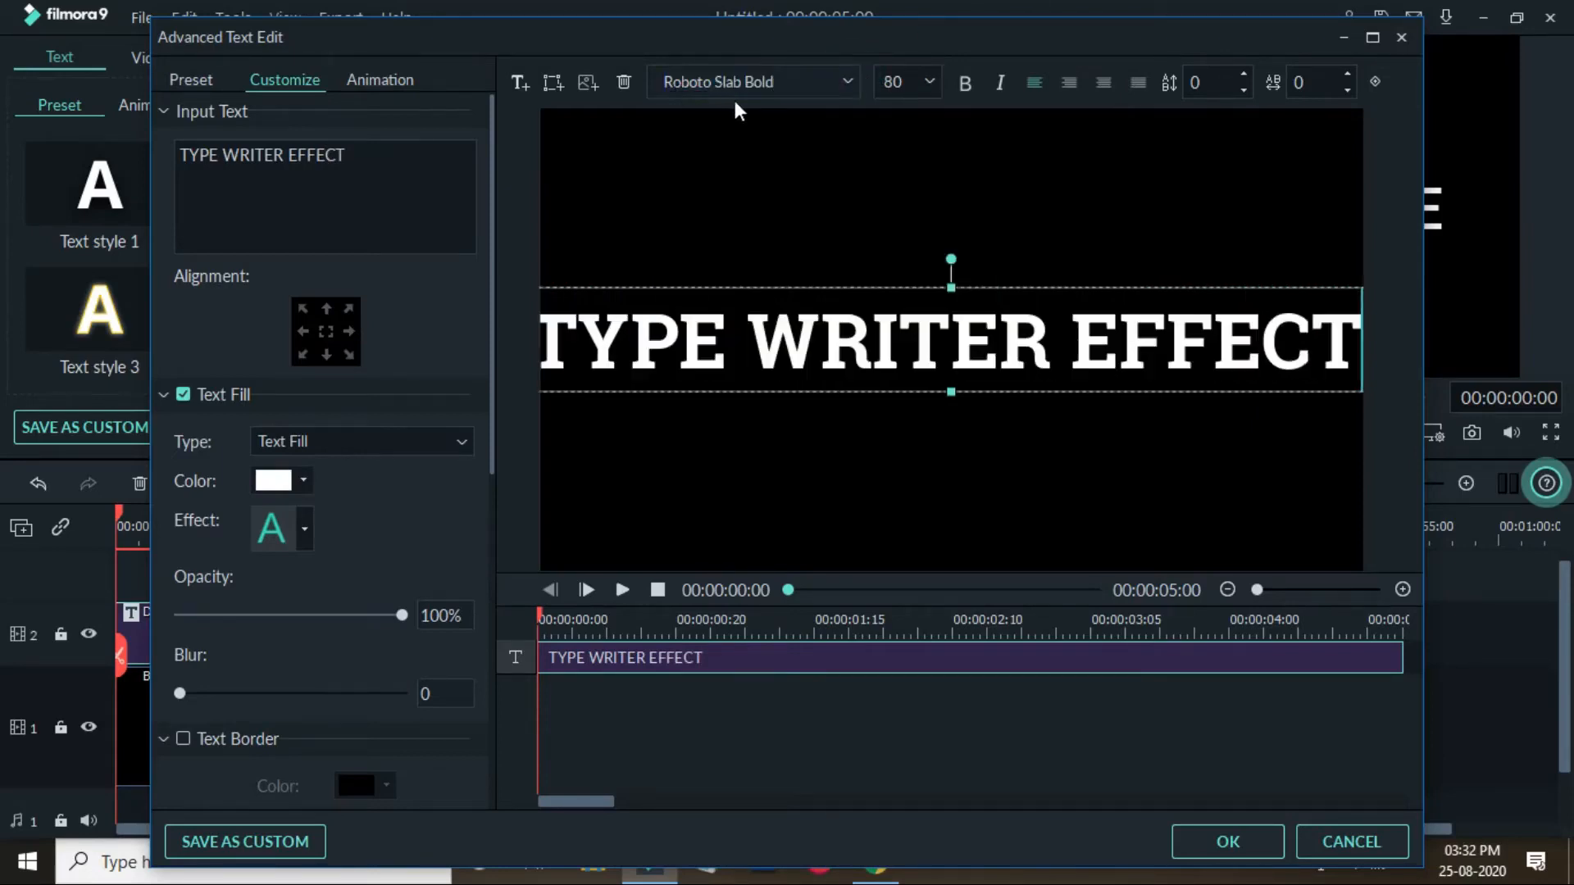
click(933, 82)
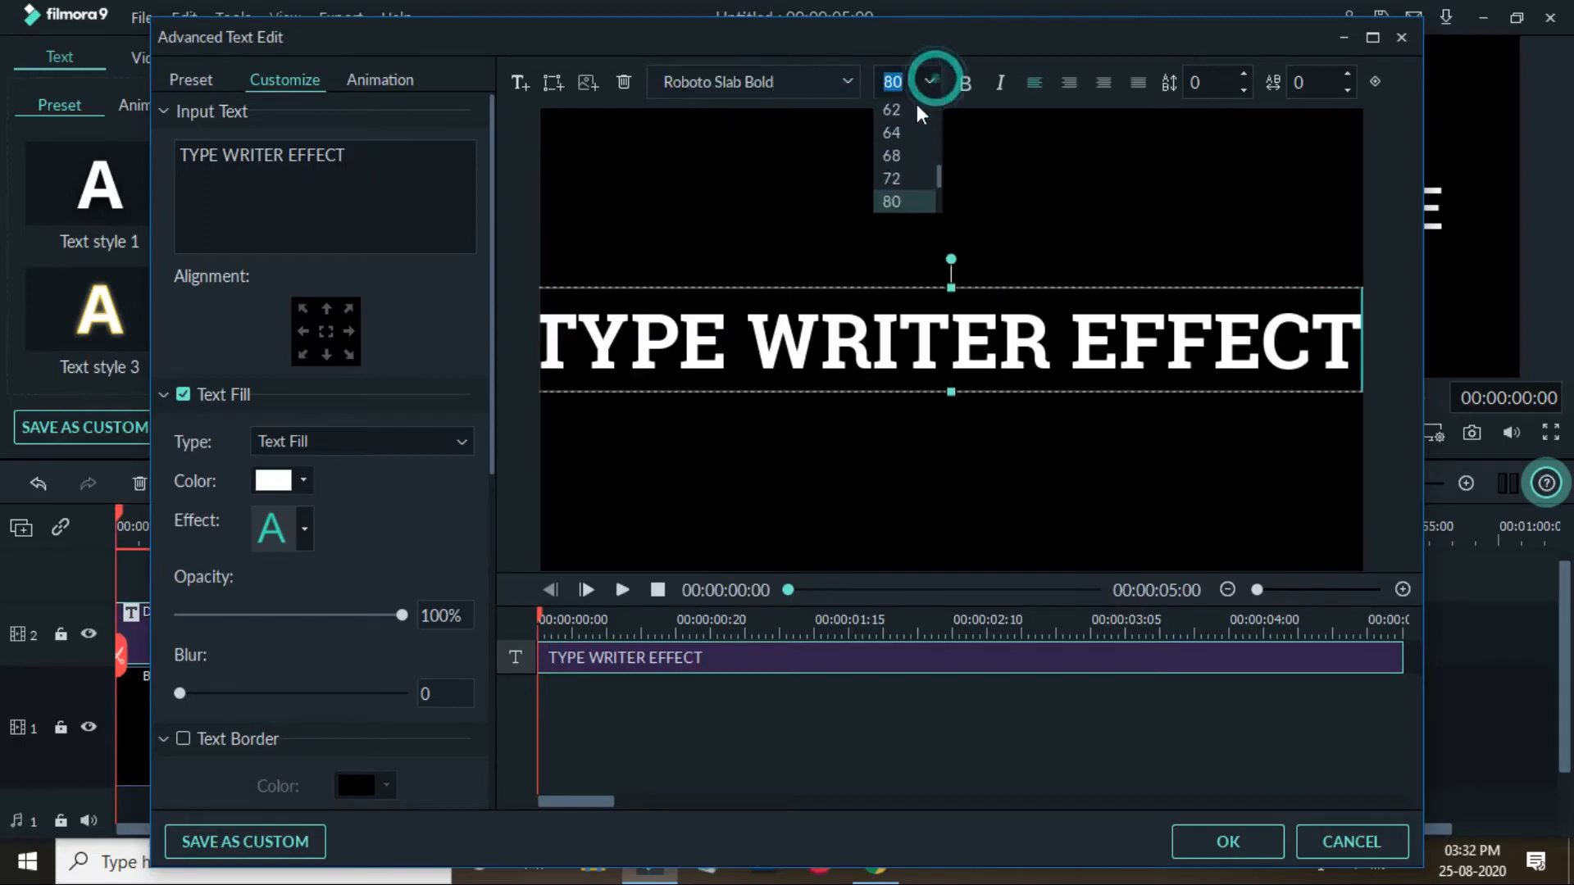
click(907, 135)
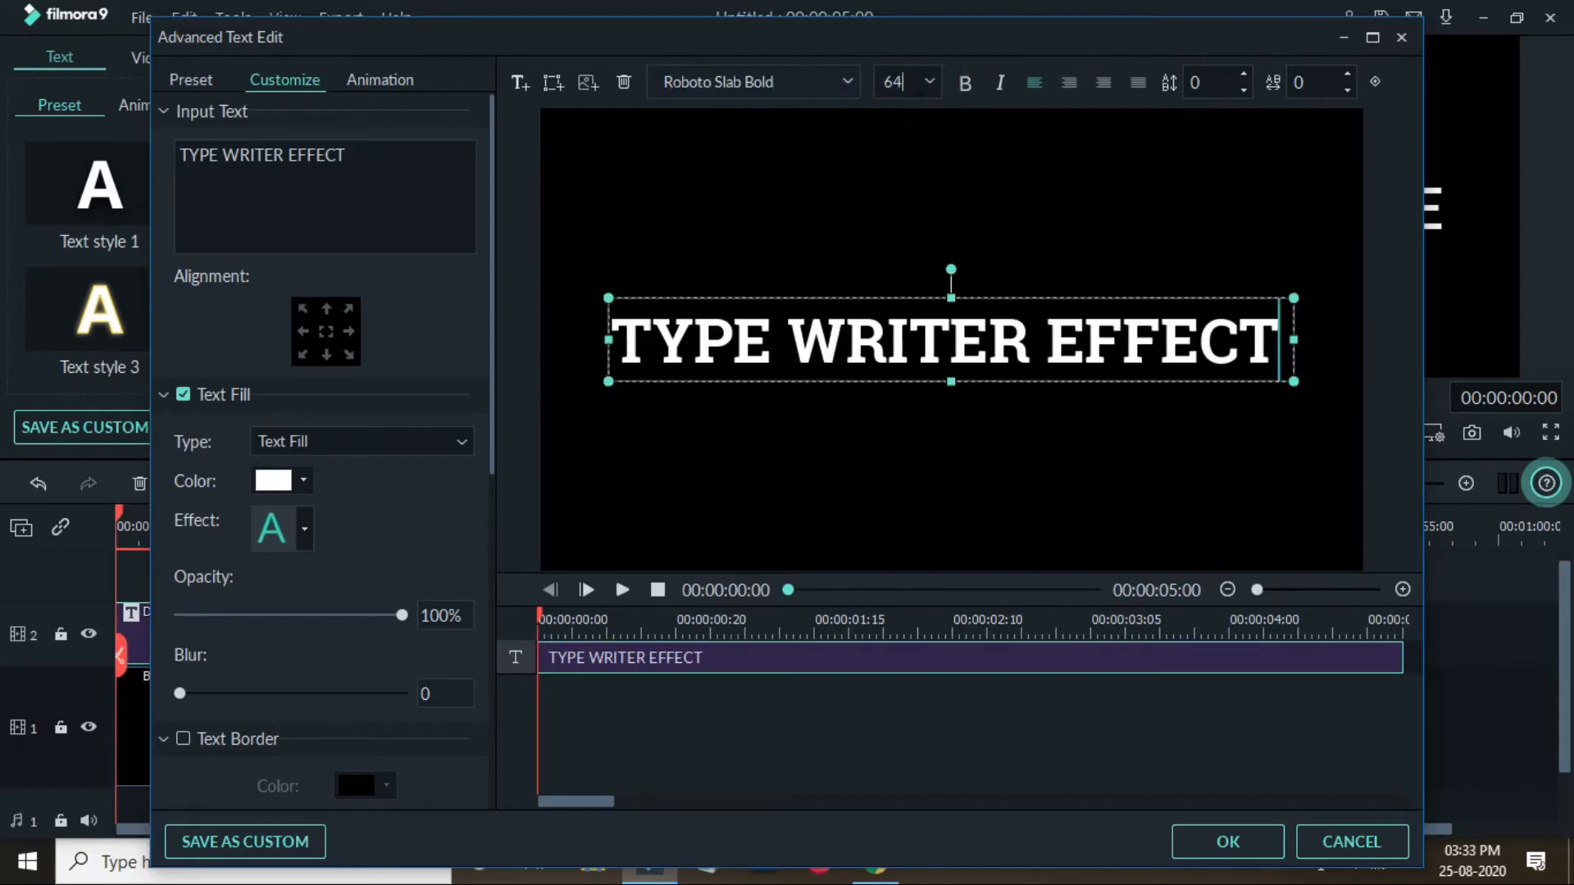
click(928, 86)
click(919, 147)
click(932, 80)
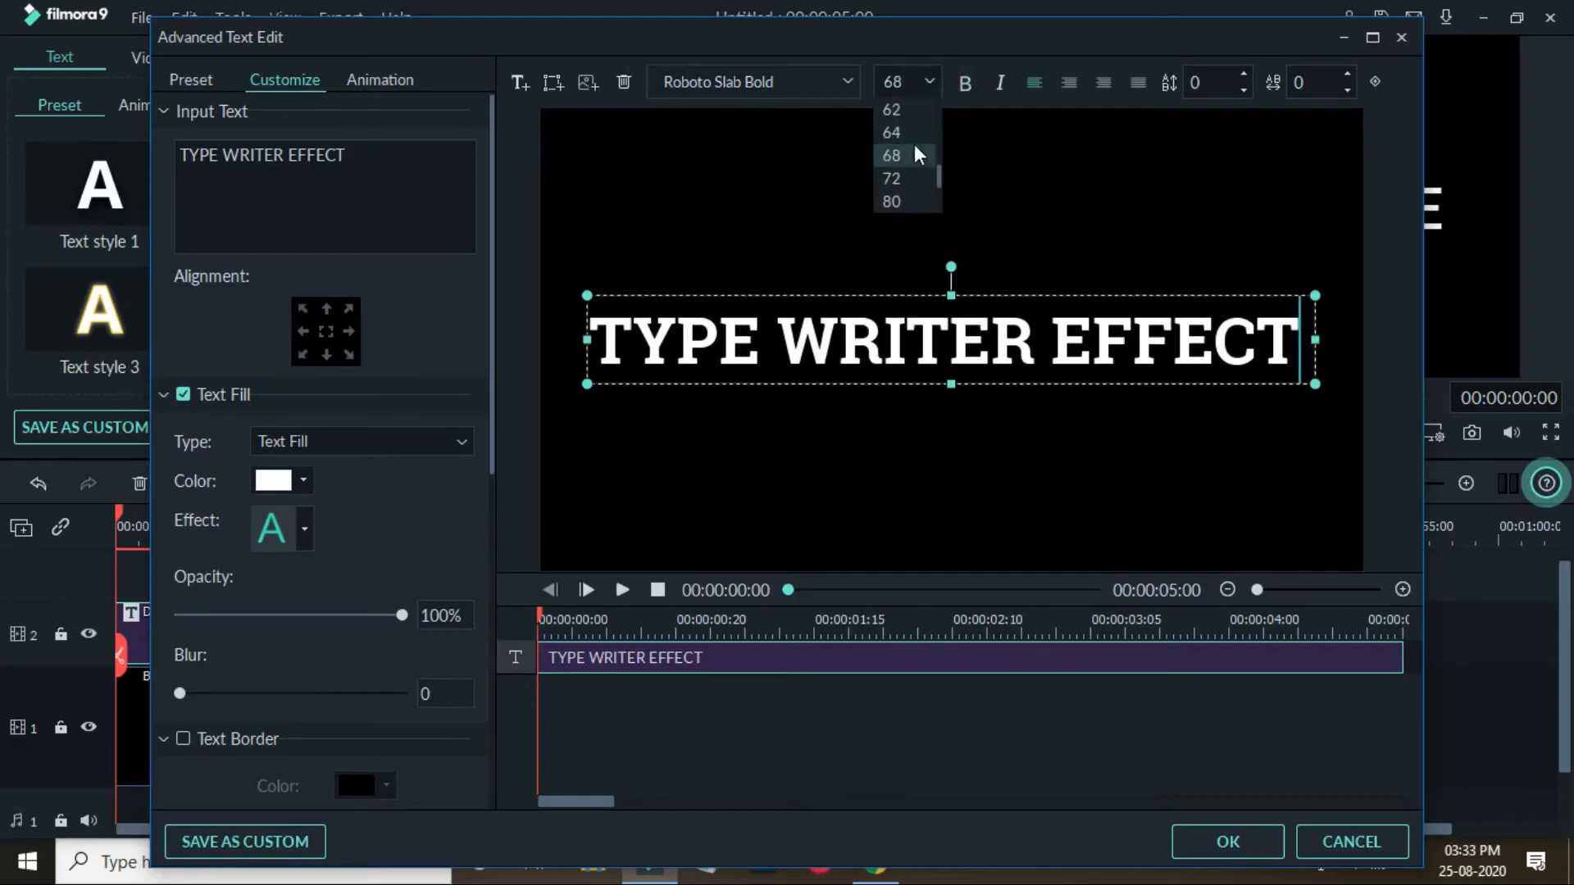
click(920, 129)
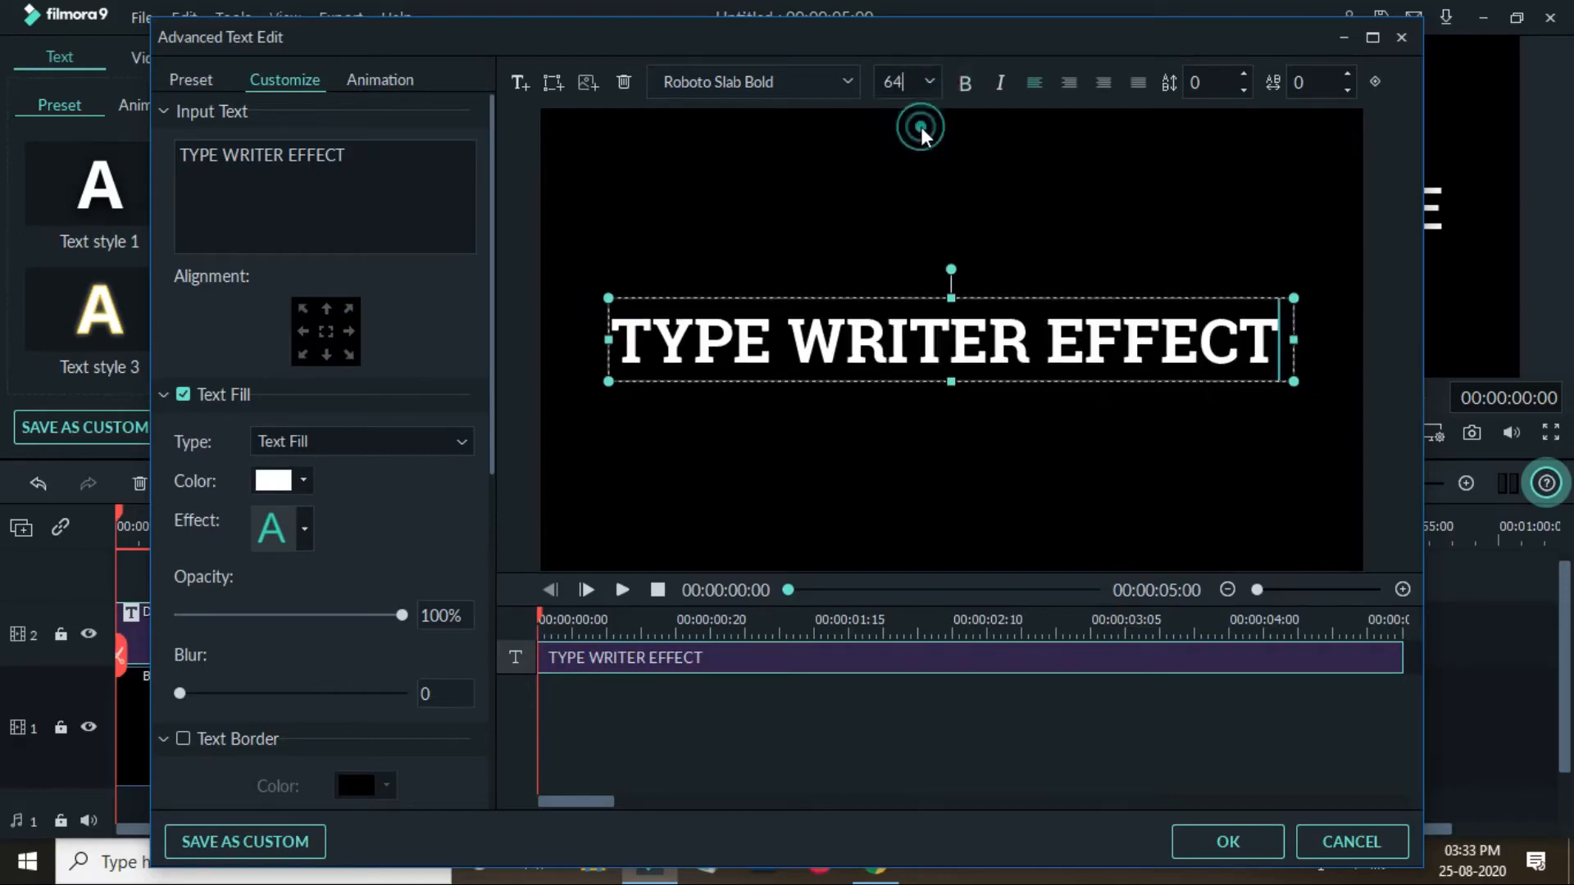
click(964, 84)
click(1000, 83)
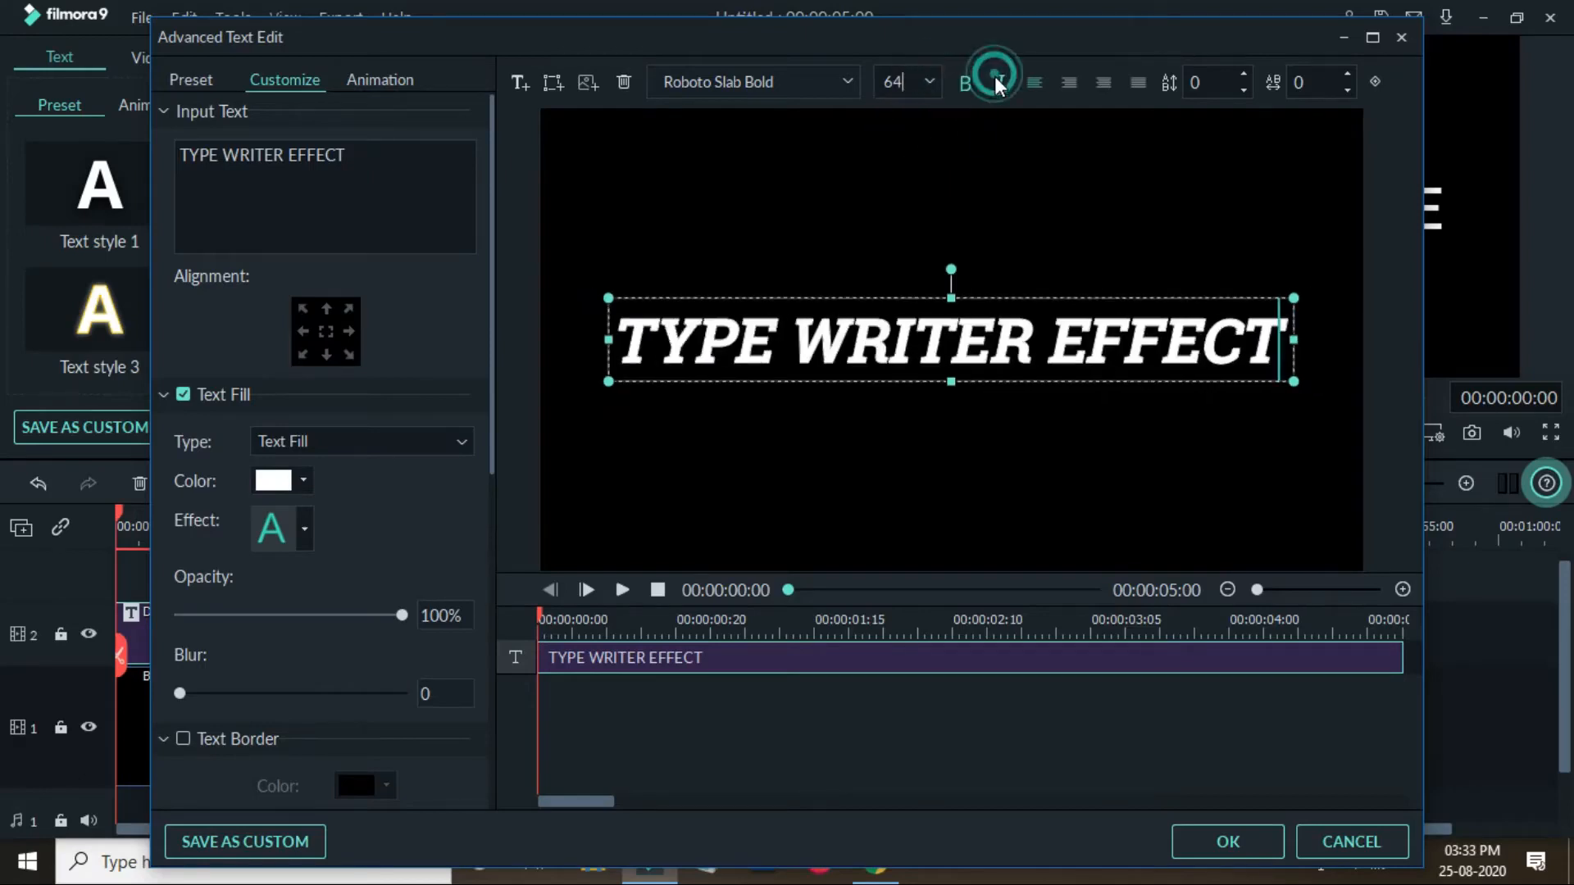
click(999, 83)
click(966, 84)
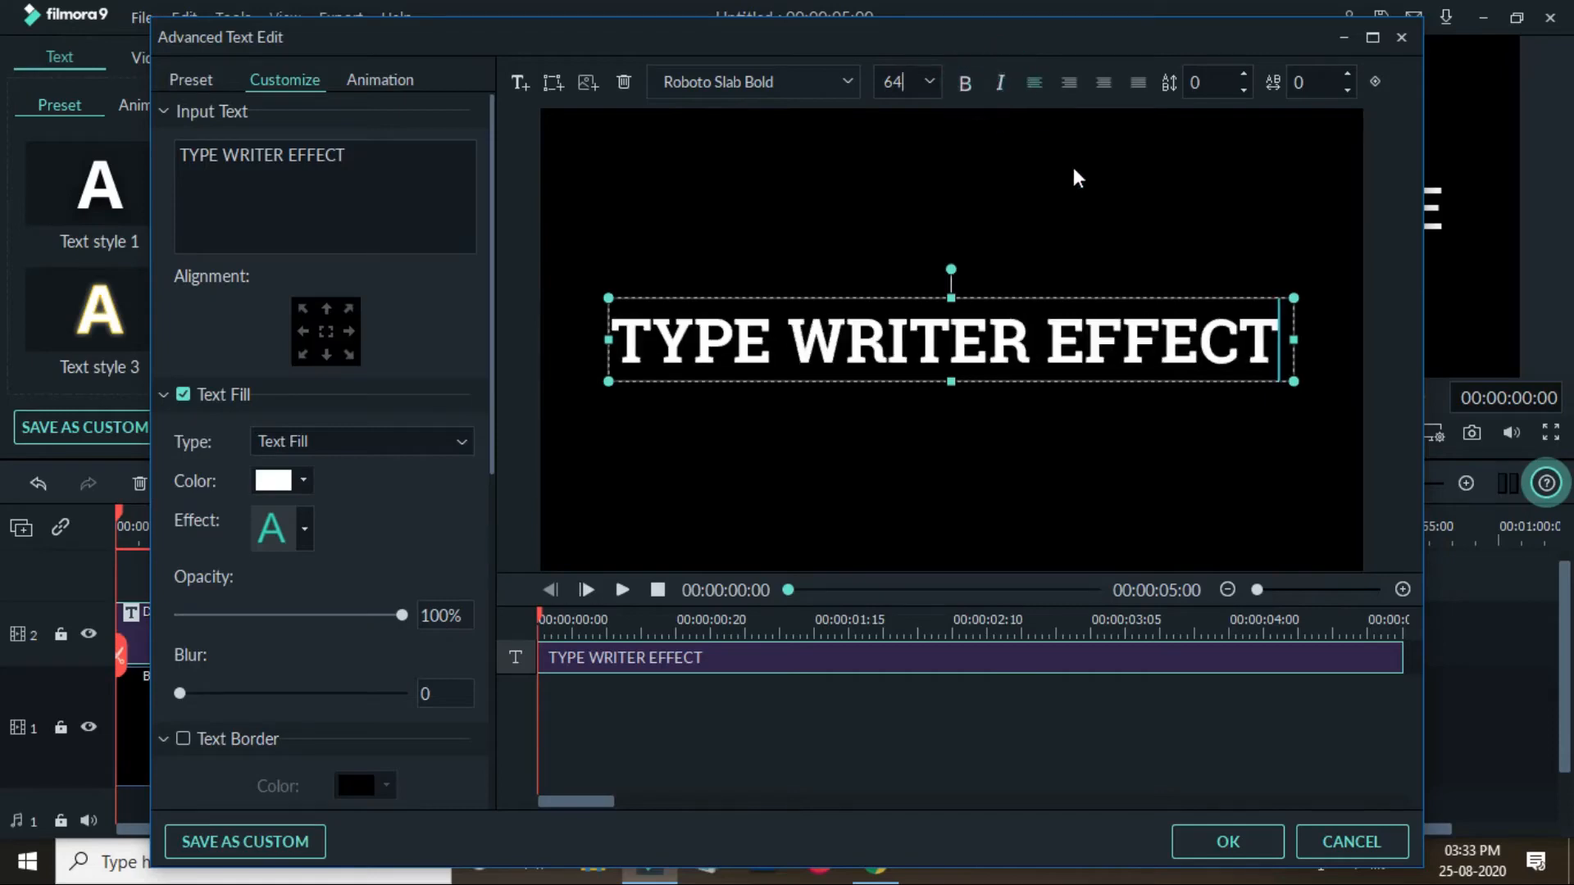
- Set the character spacing to -1 and switch the text fill type to Gradient Fill
drag(1298, 78, 1295, 80)
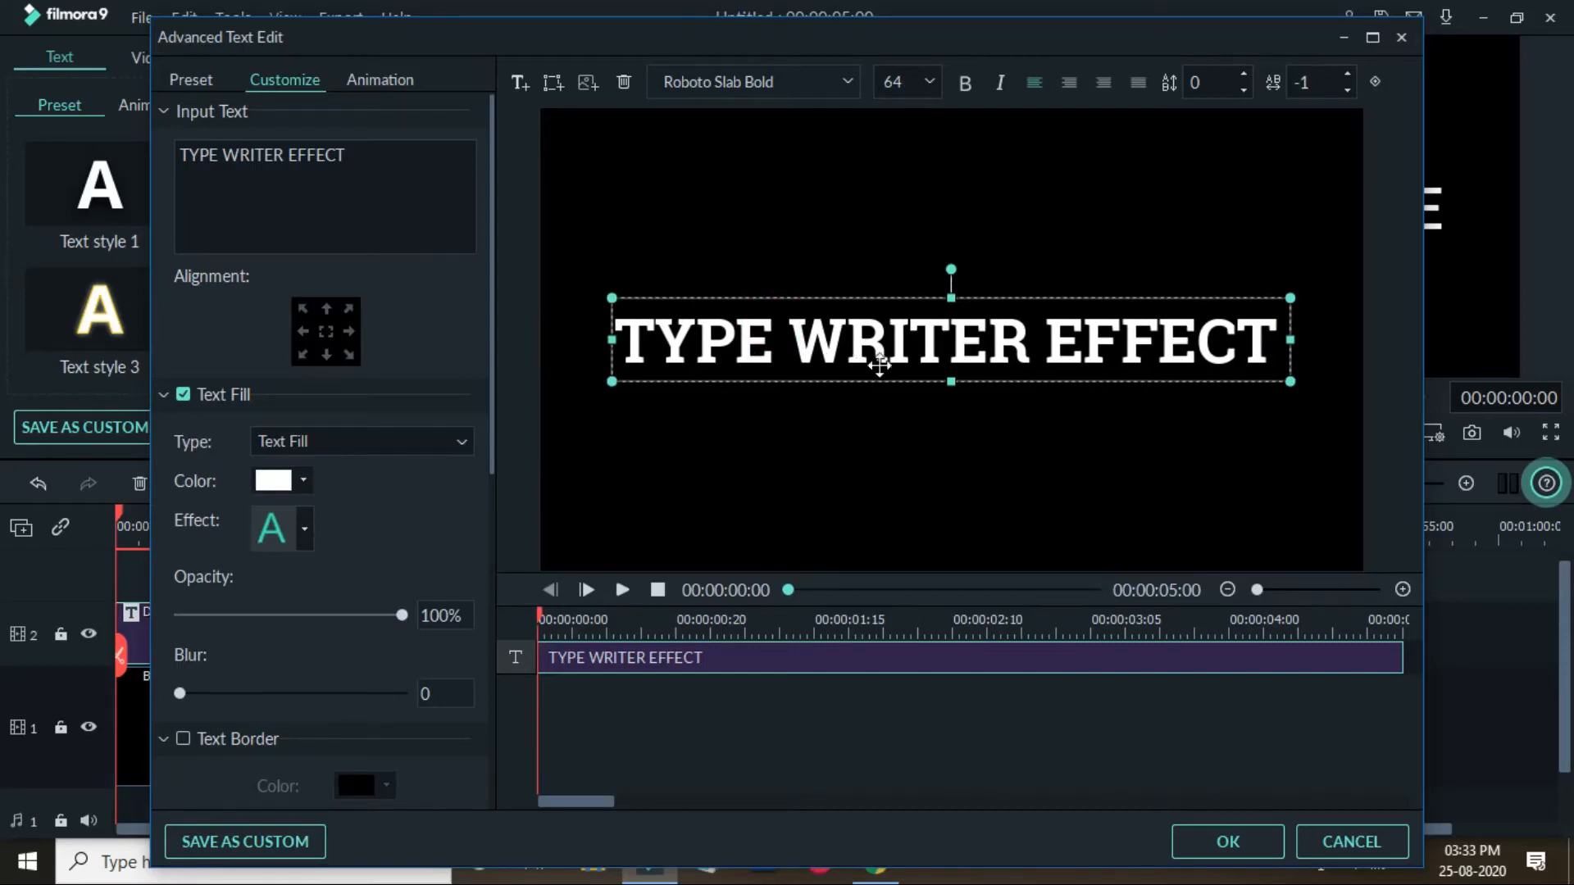
click(461, 442)
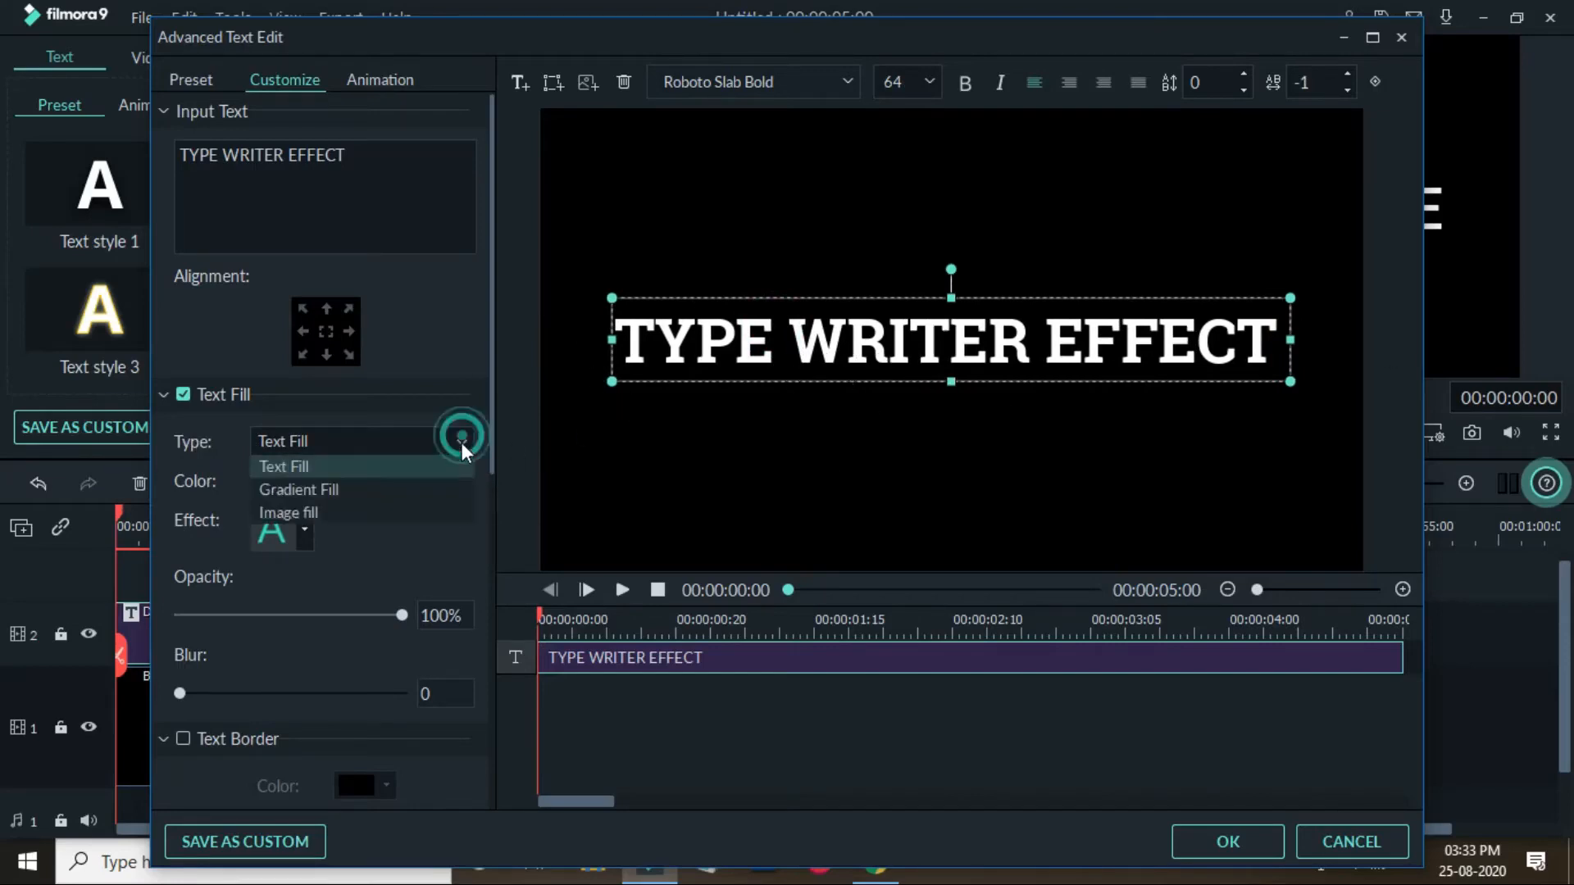
click(437, 489)
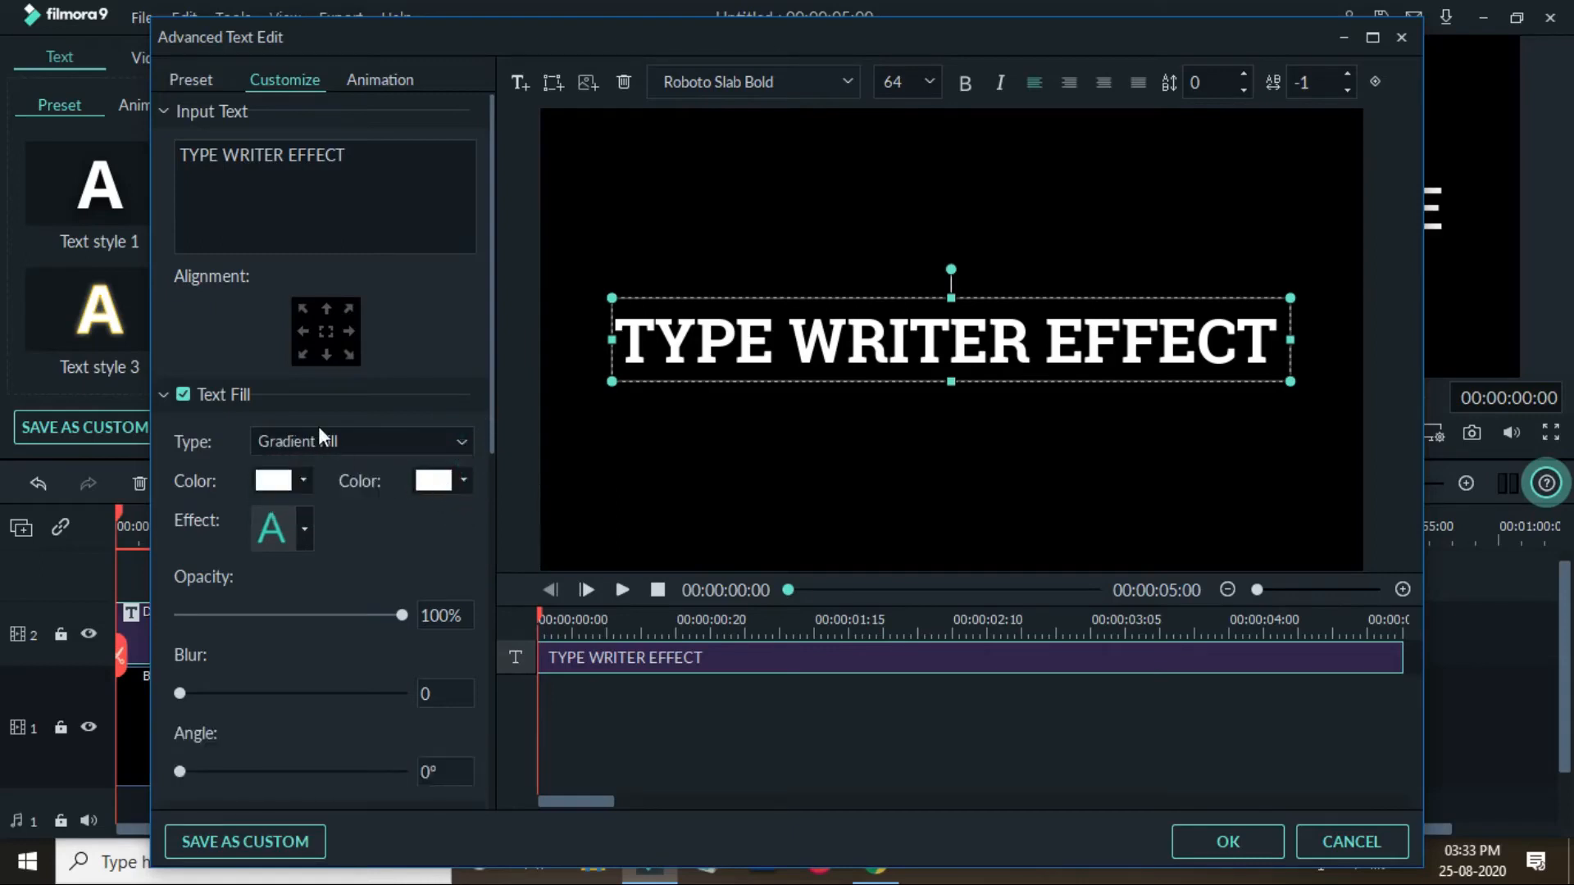
- Set the gradient's second colour to a light blue
click(461, 479)
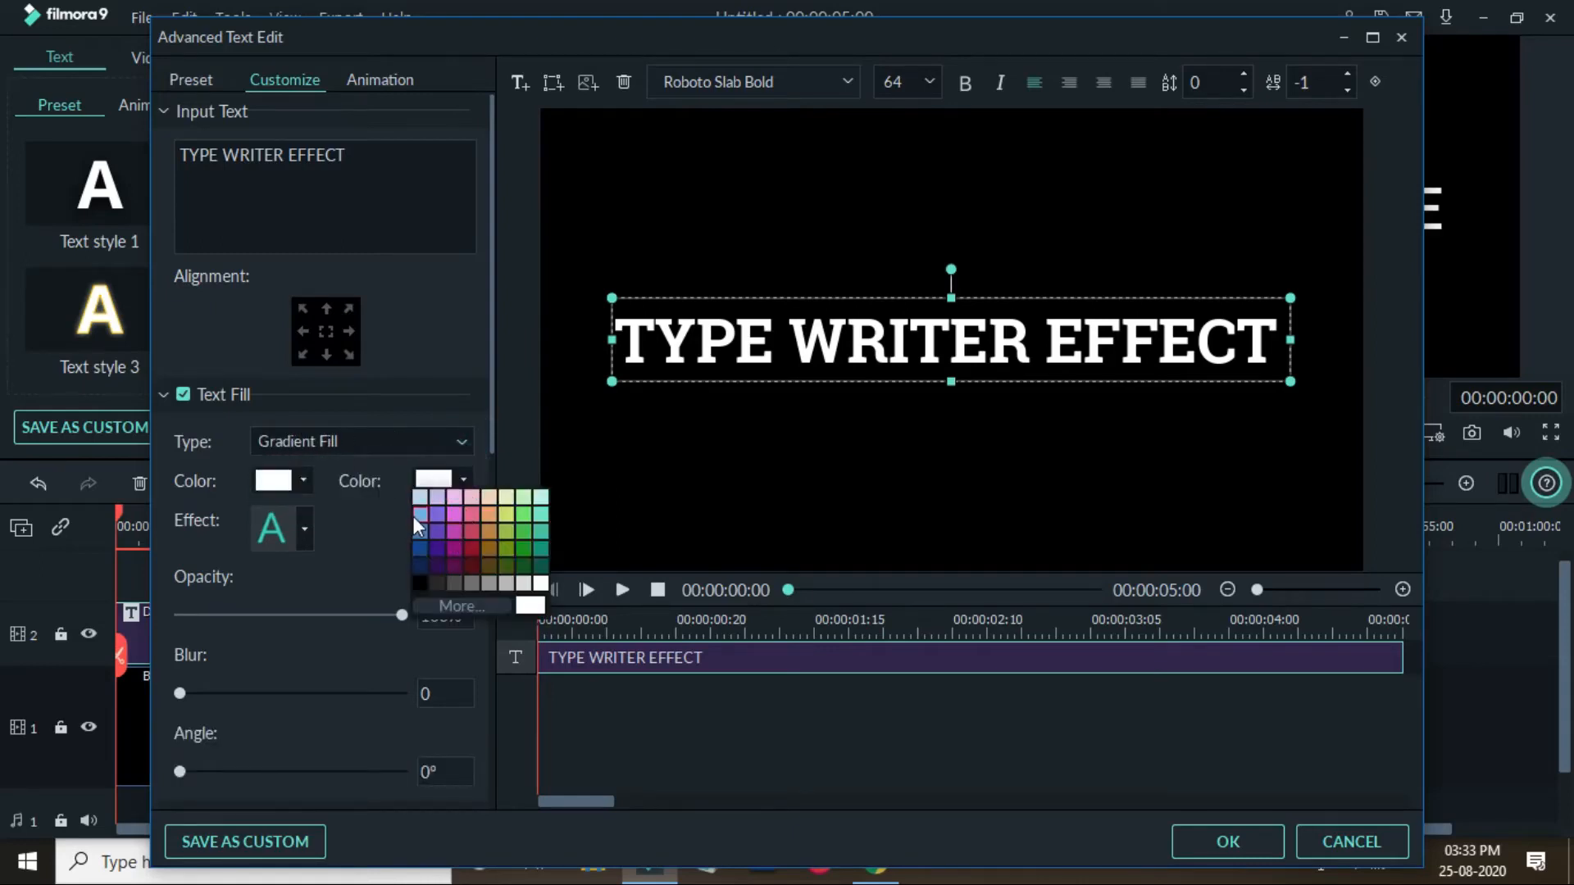
click(421, 547)
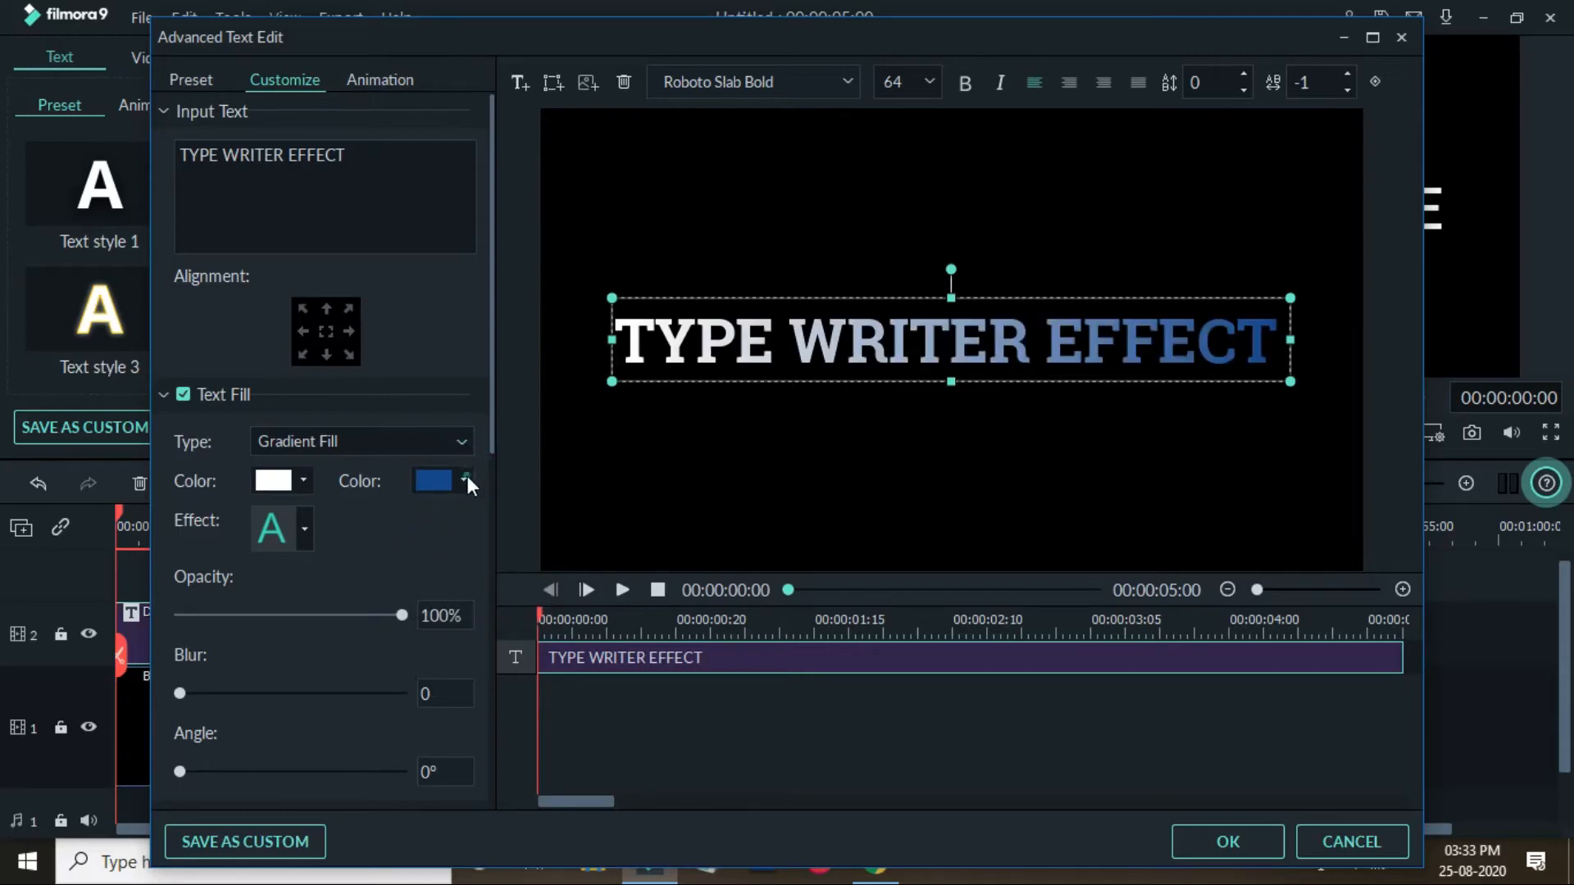
click(464, 478)
click(415, 529)
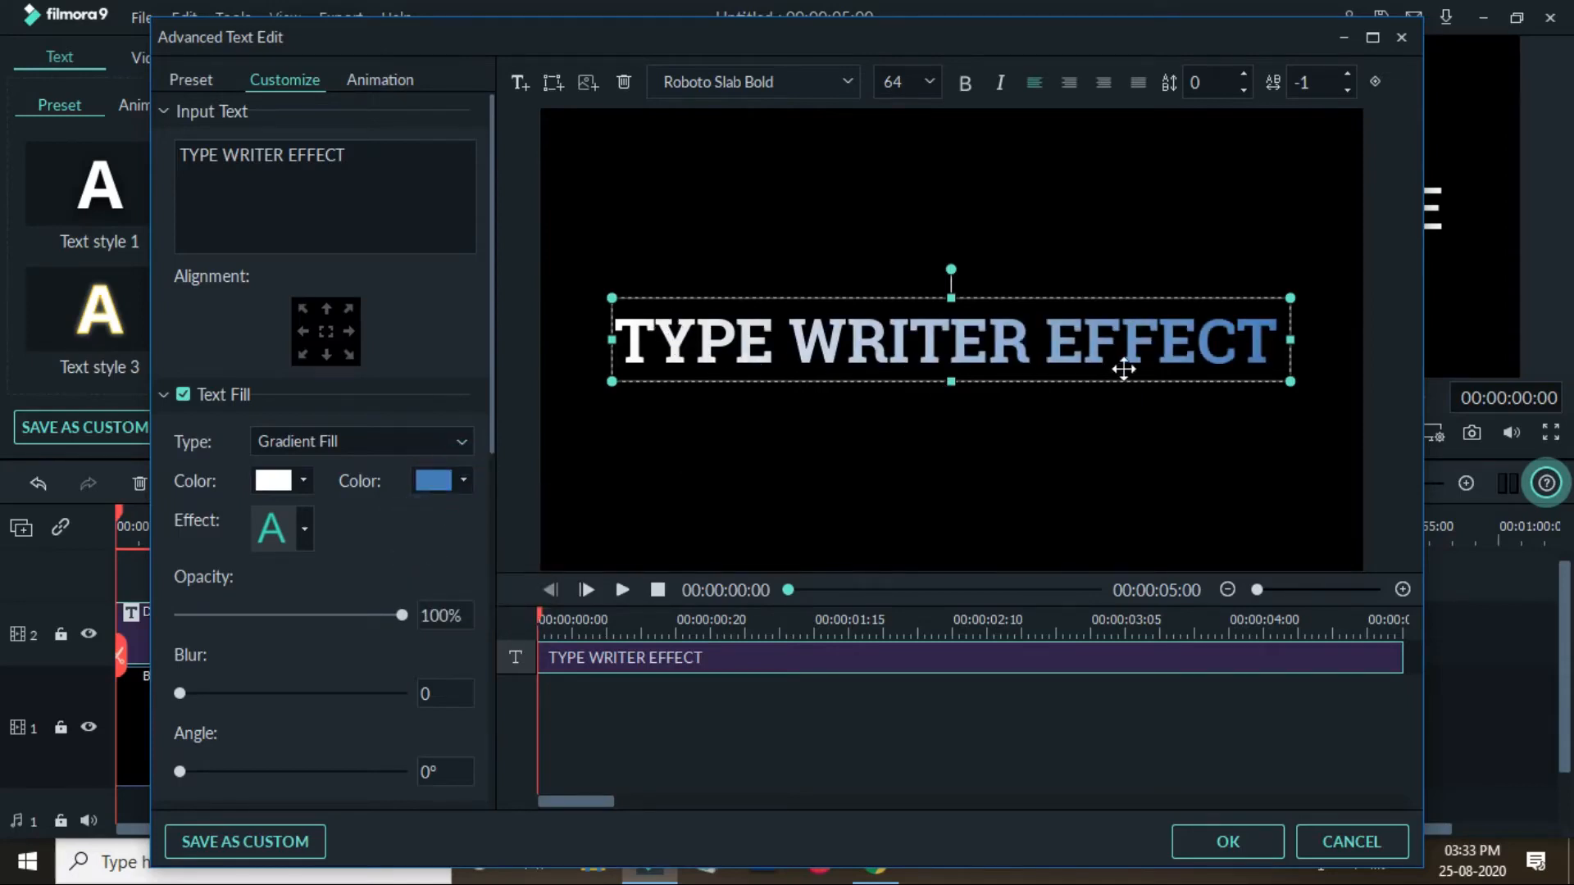
scroll(364, 535, down, 1)
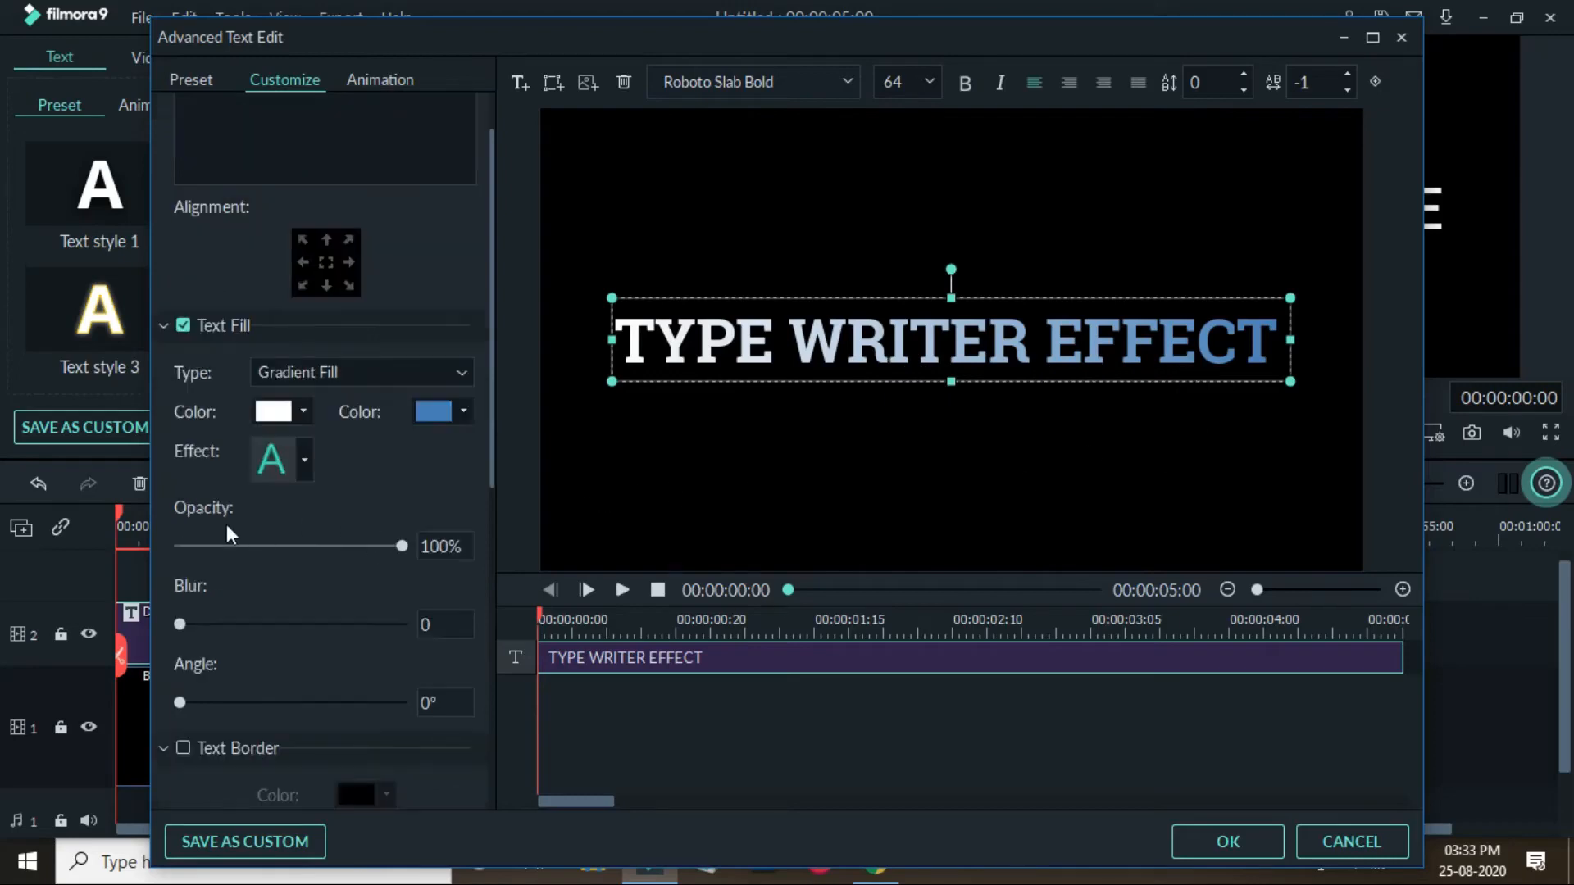
mouse_move(400, 546)
mouse_down()
mouse_move(353, 546)
mouse_move(424, 550)
mouse_up()
scroll(312, 604, down, 1)
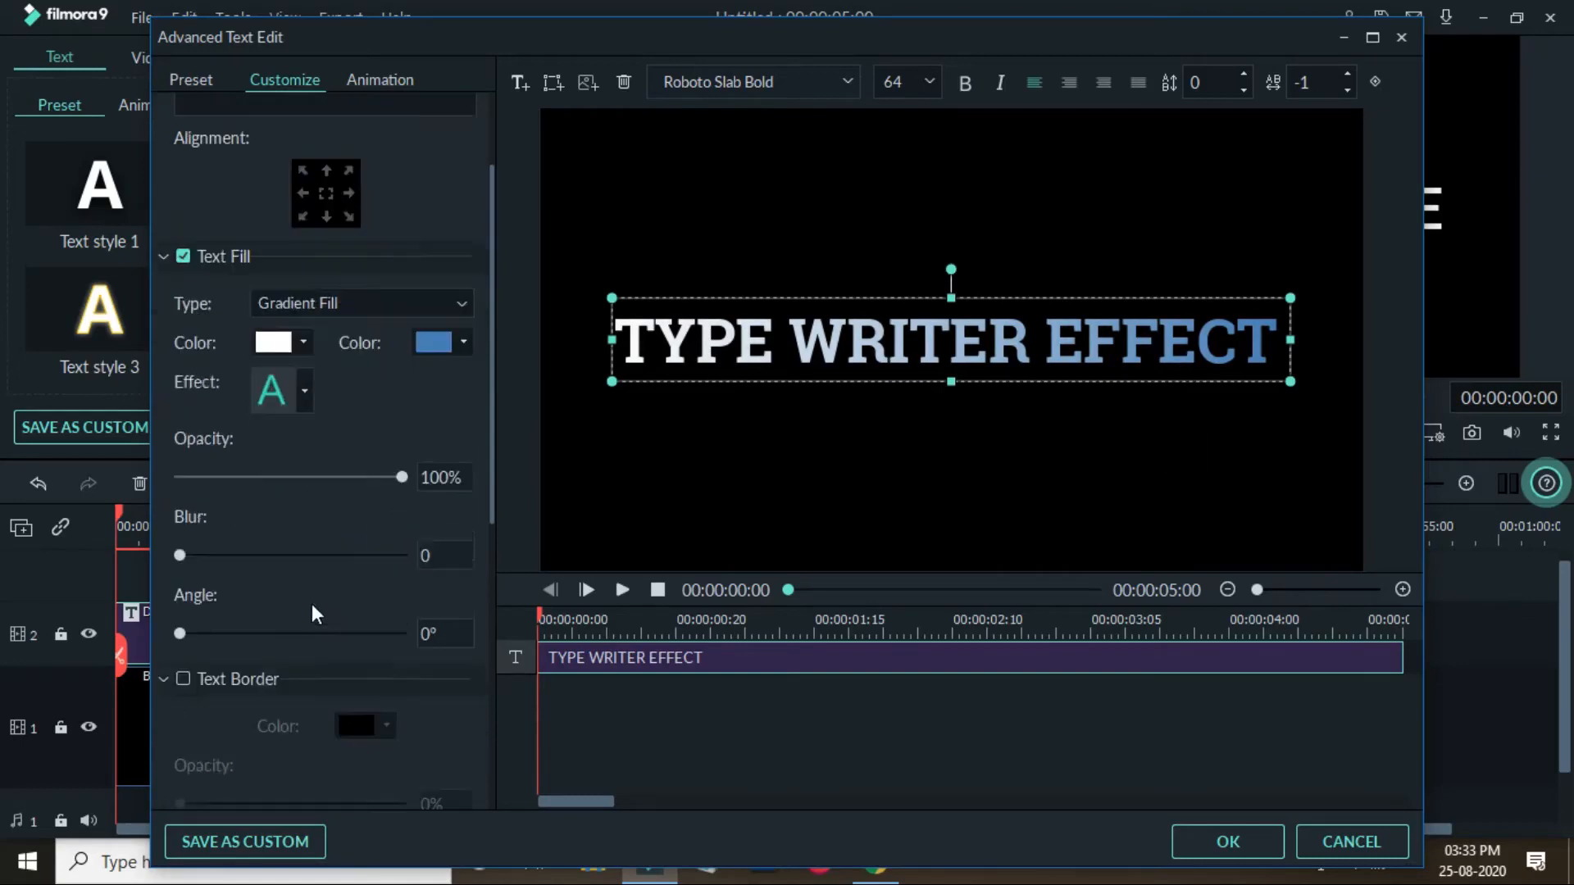
drag(180, 555, 141, 577)
drag(179, 633, 258, 659)
- Try turning on a text border for the title
click(183, 679)
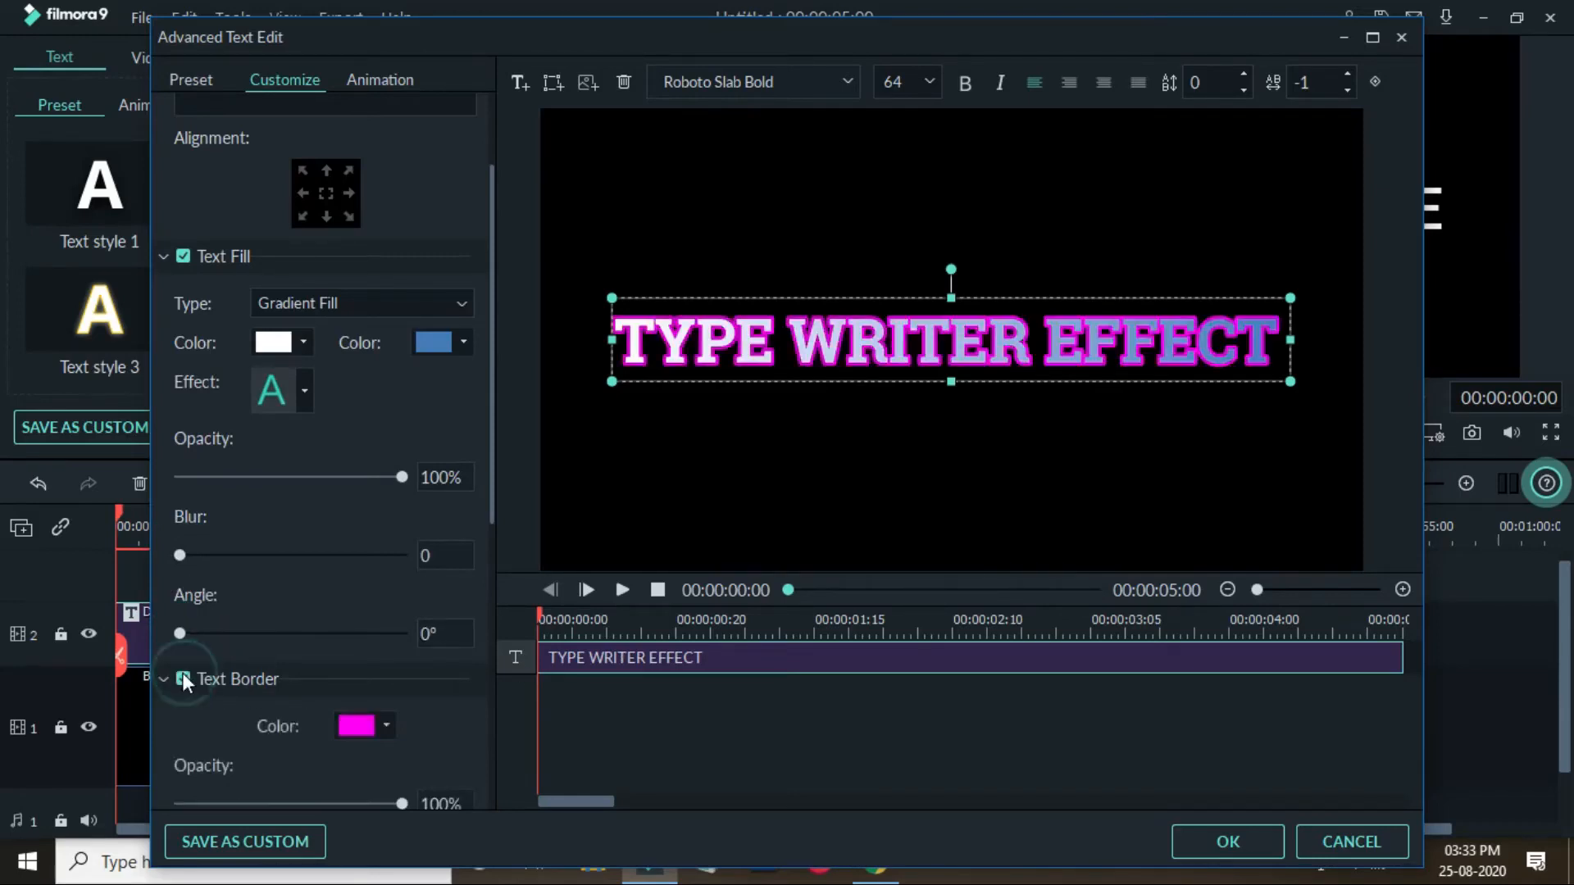
click(181, 677)
scroll(337, 675, down, 2)
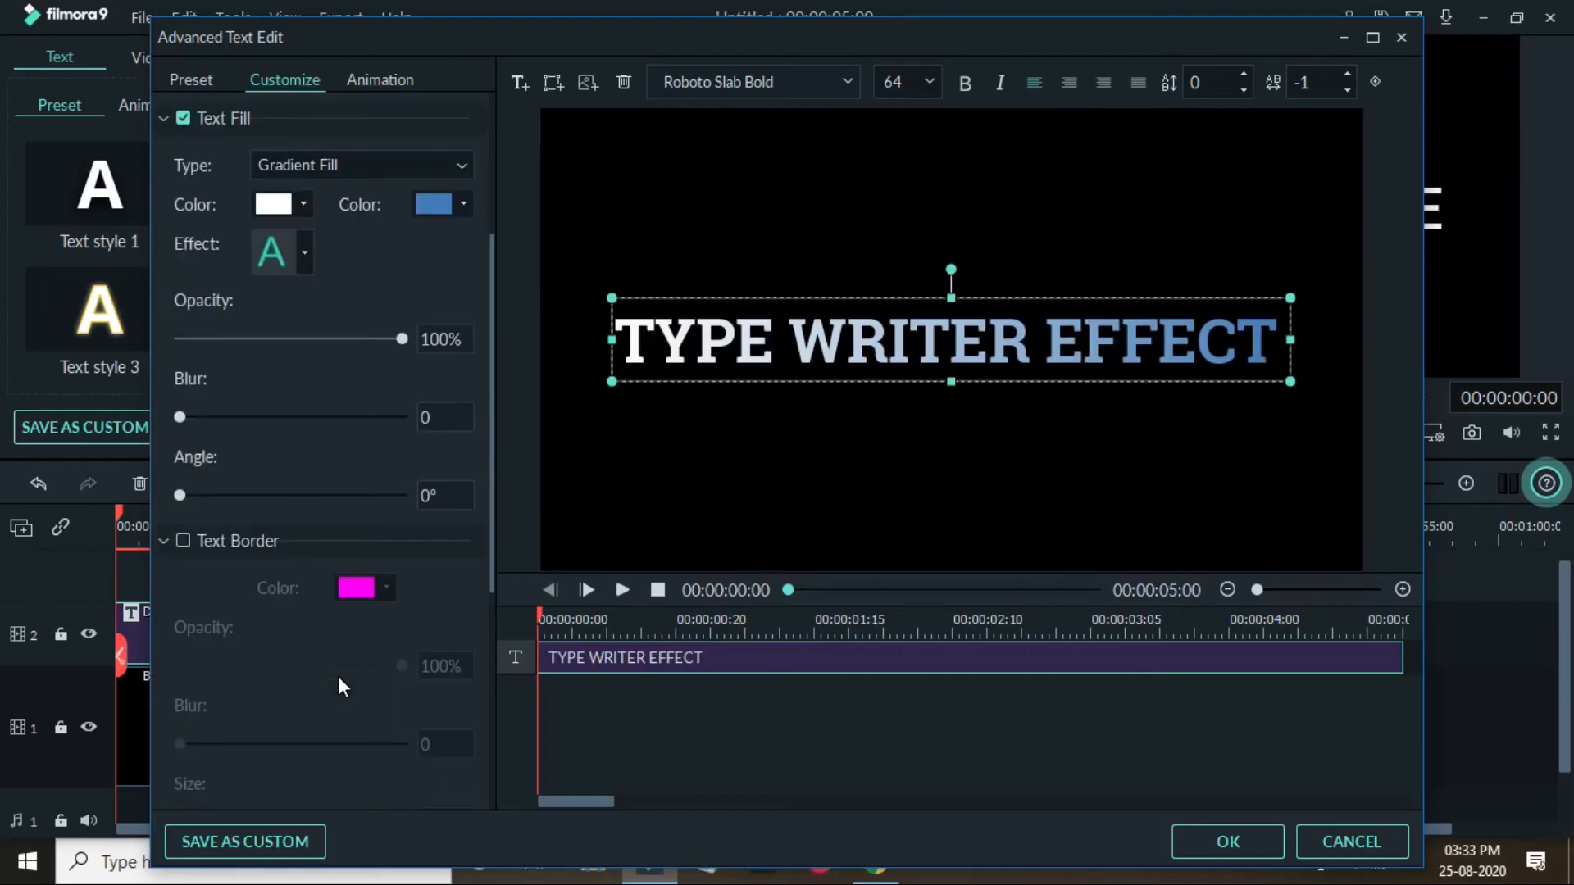
scroll(338, 676, down, 2)
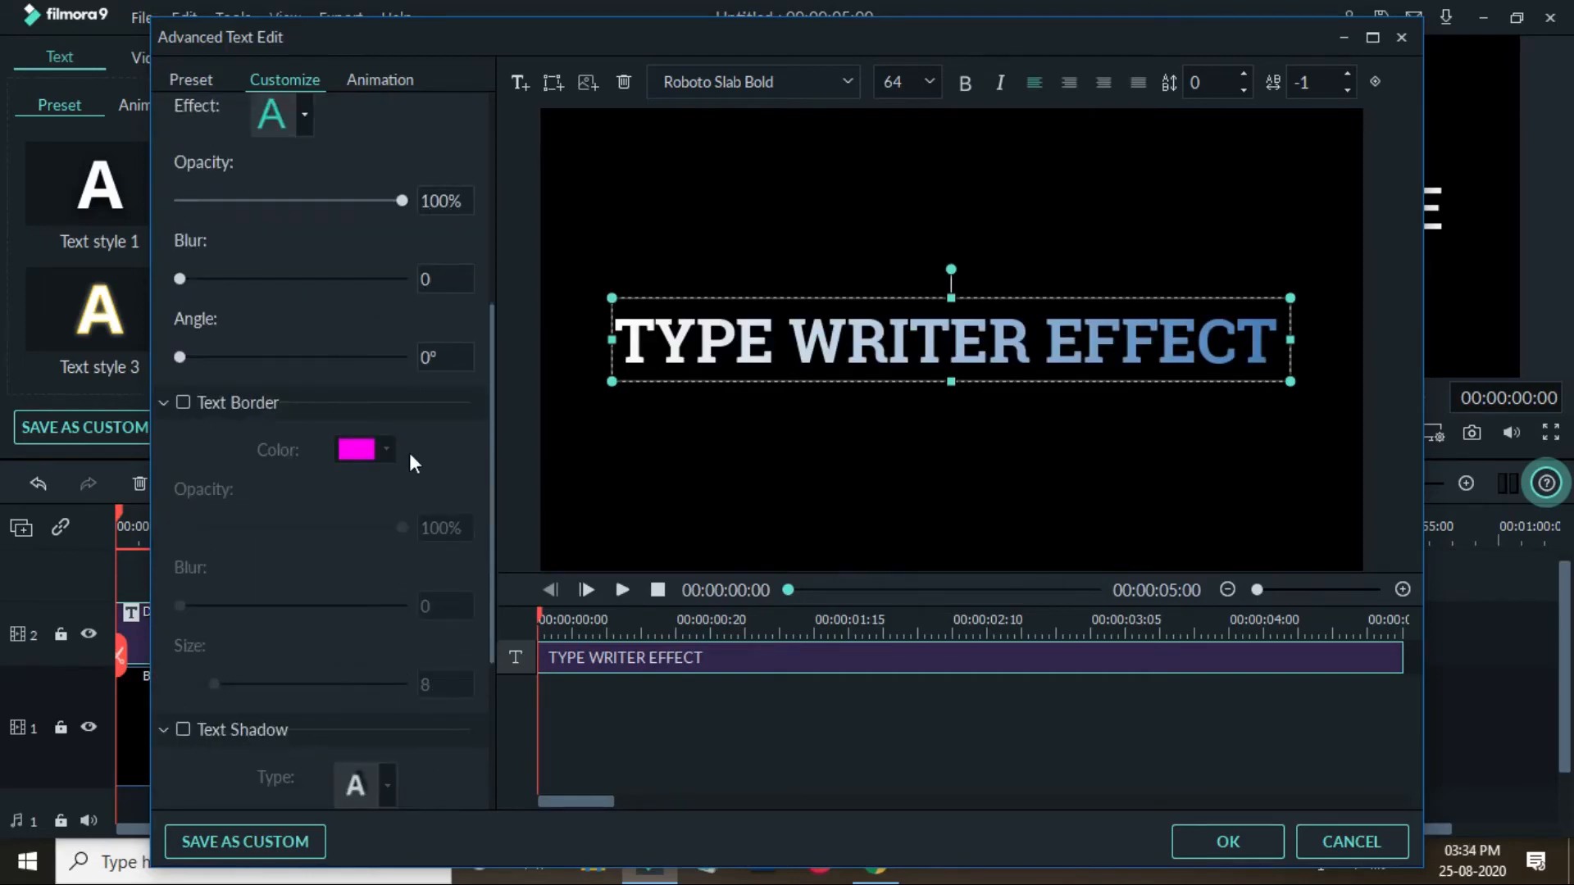
scroll(410, 456, up, 5)
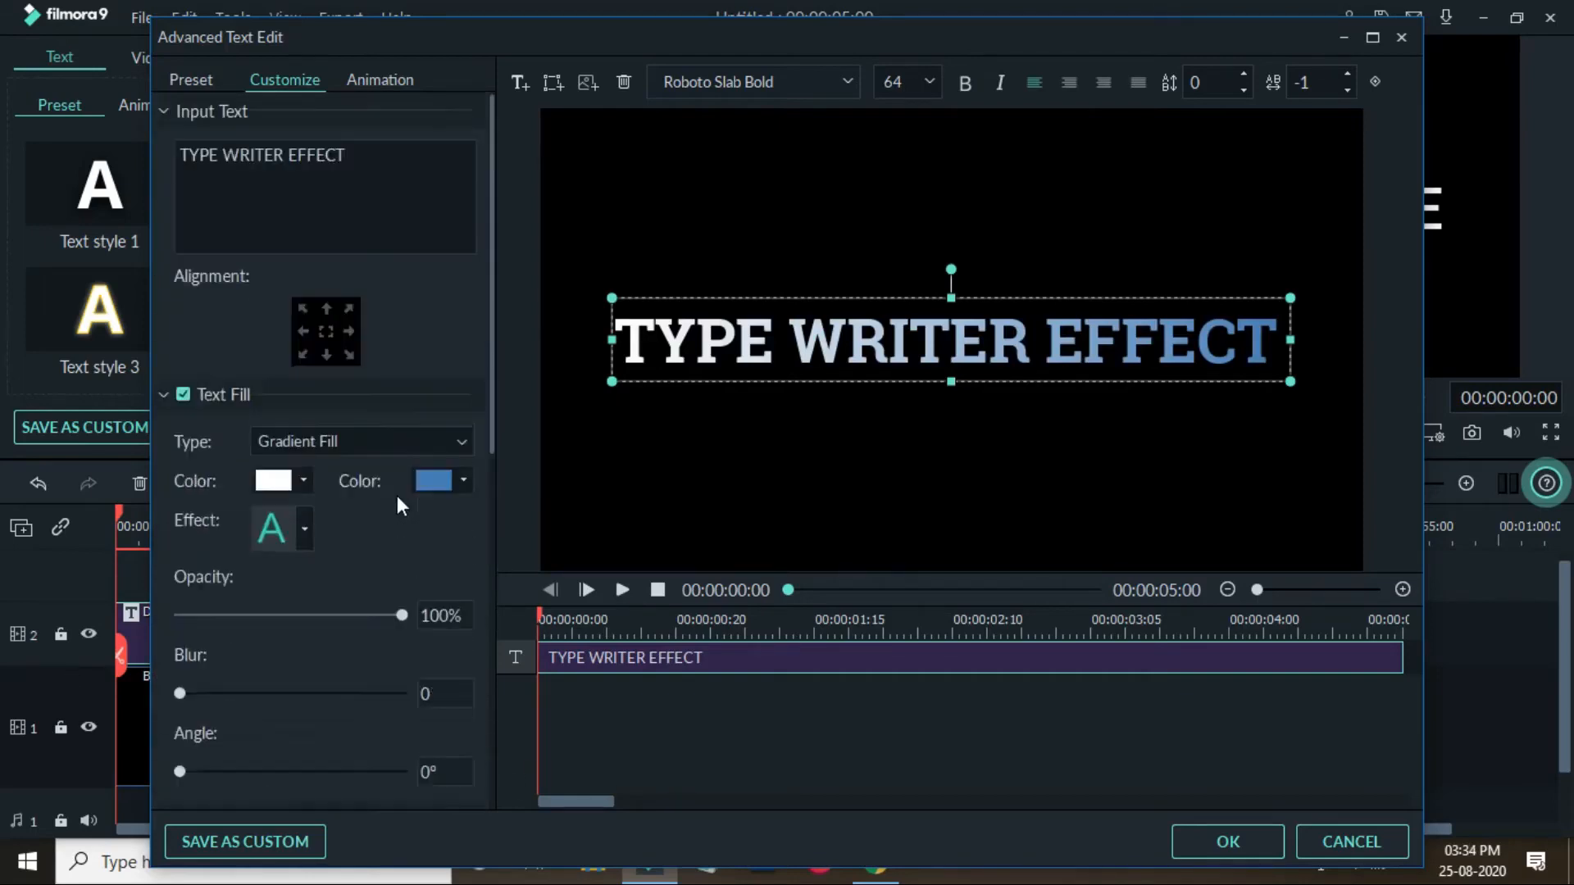
- Apply the Type Writer animation to the title
click(192, 77)
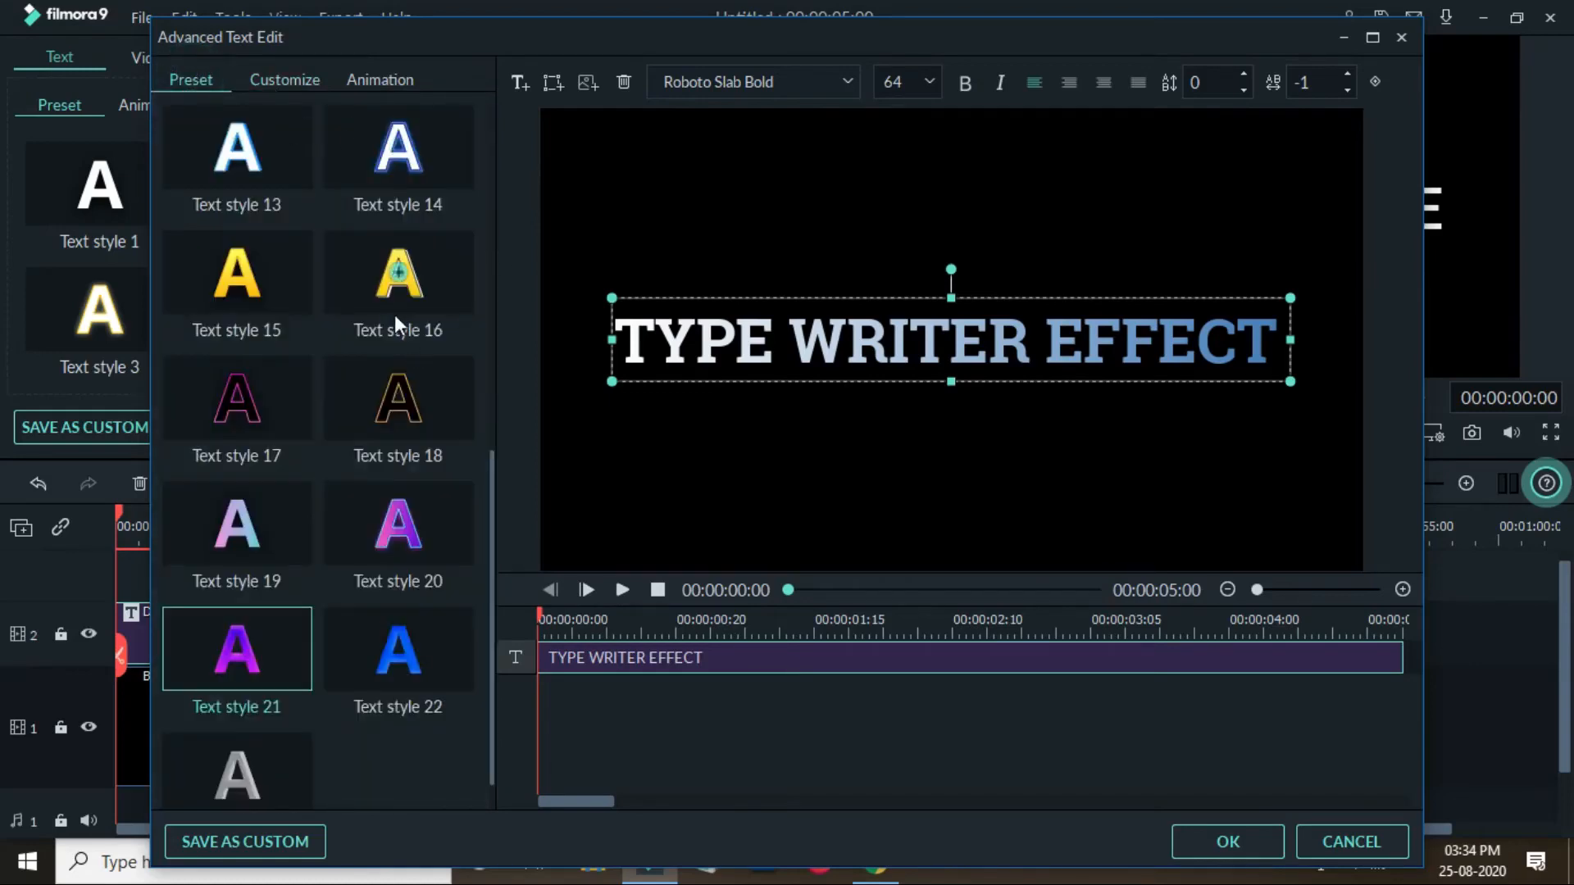
scroll(390, 311, down, 1)
scroll(373, 549, up, 10)
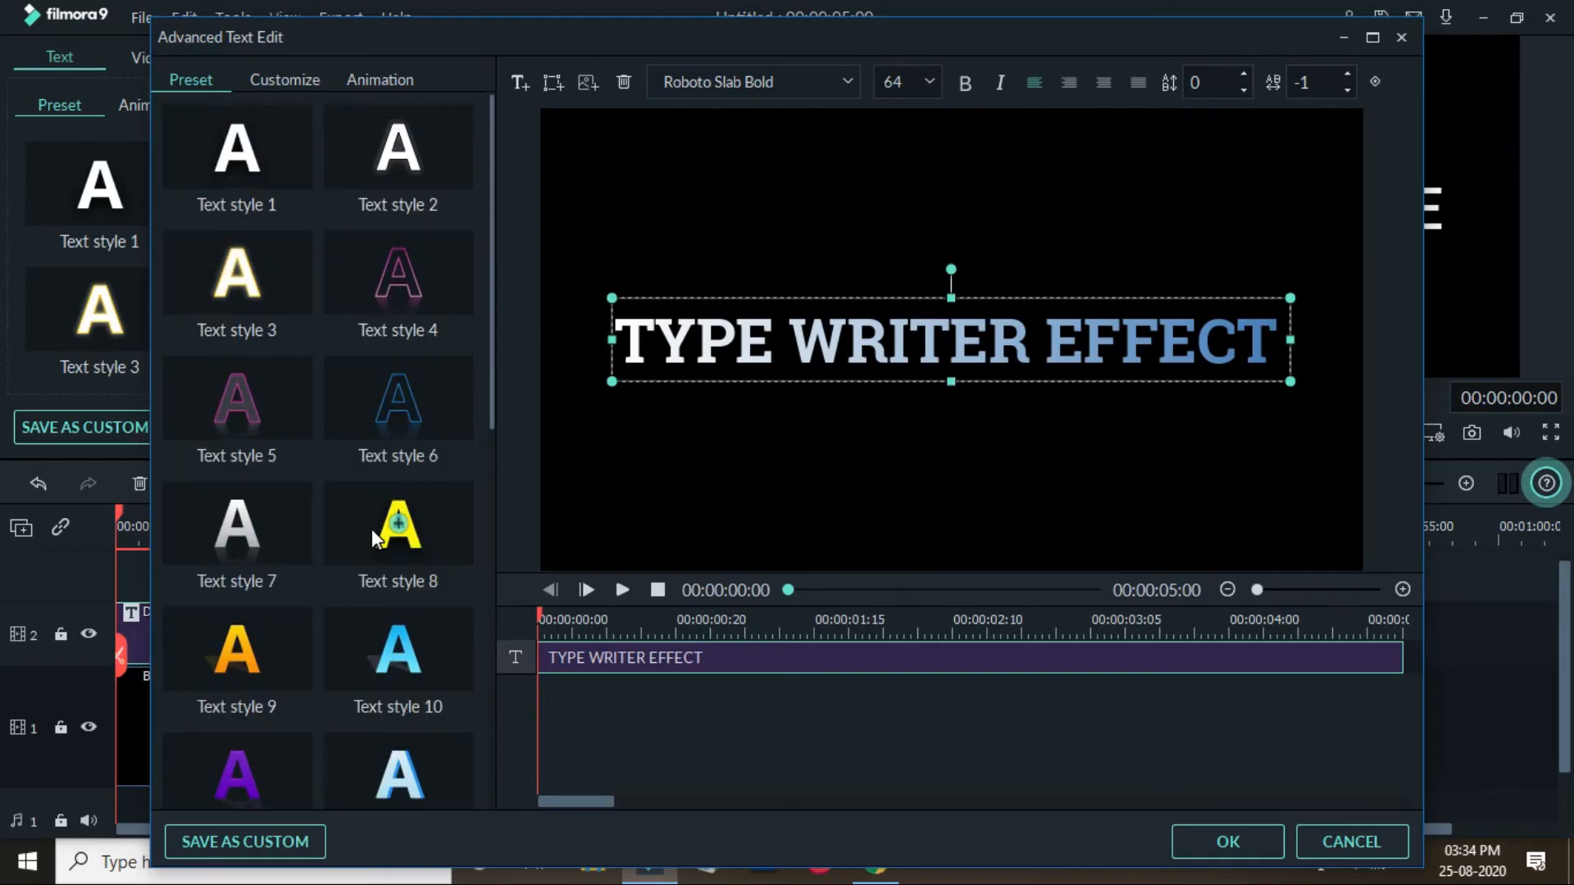
click(397, 77)
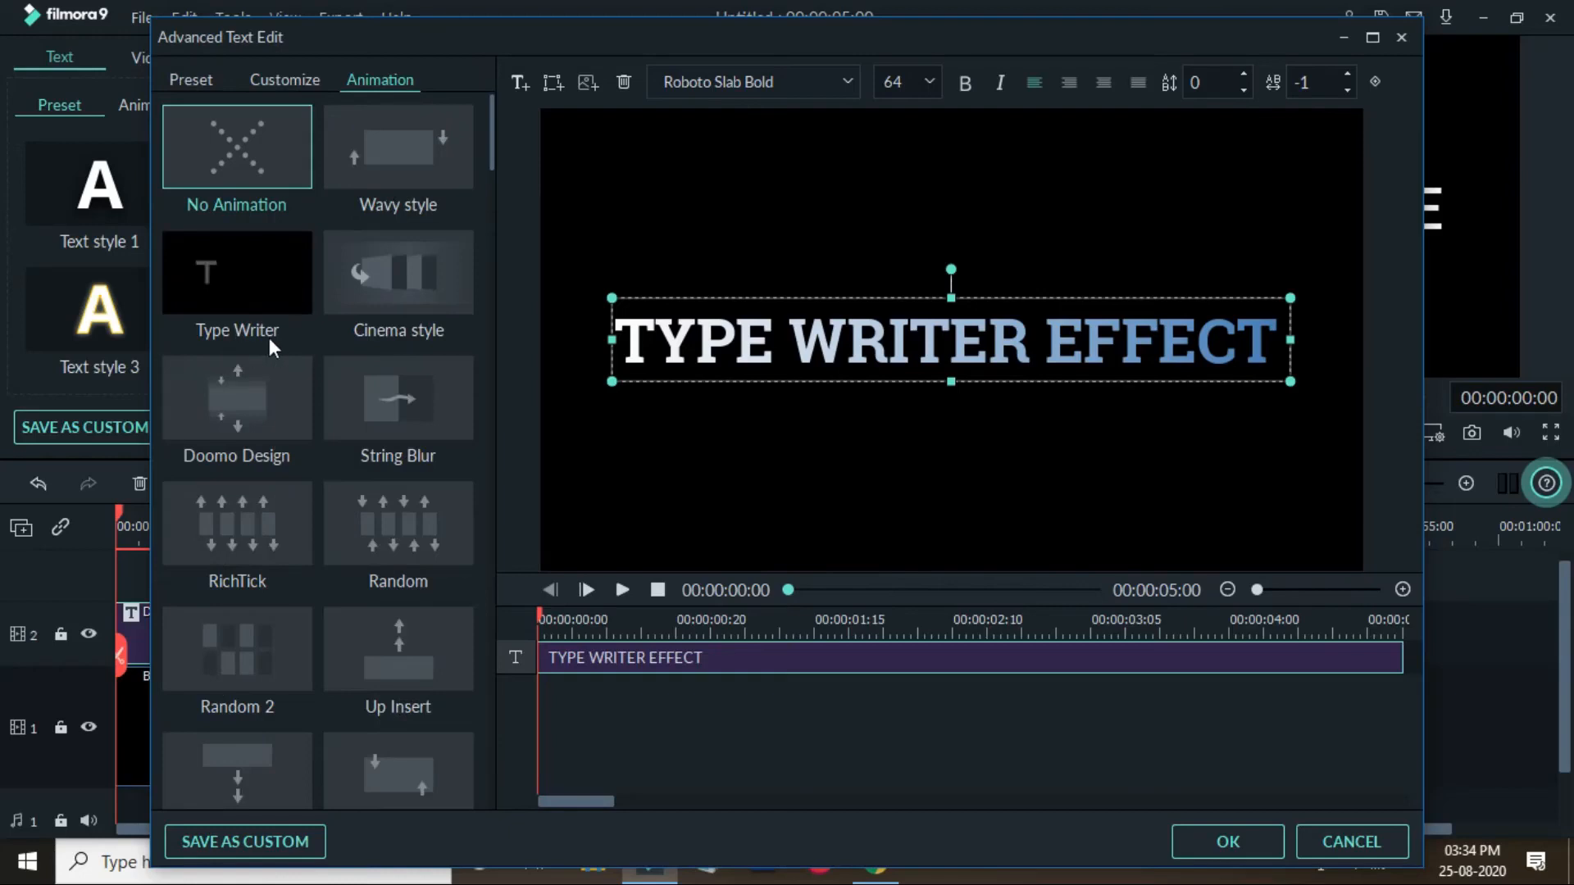
click(237, 279)
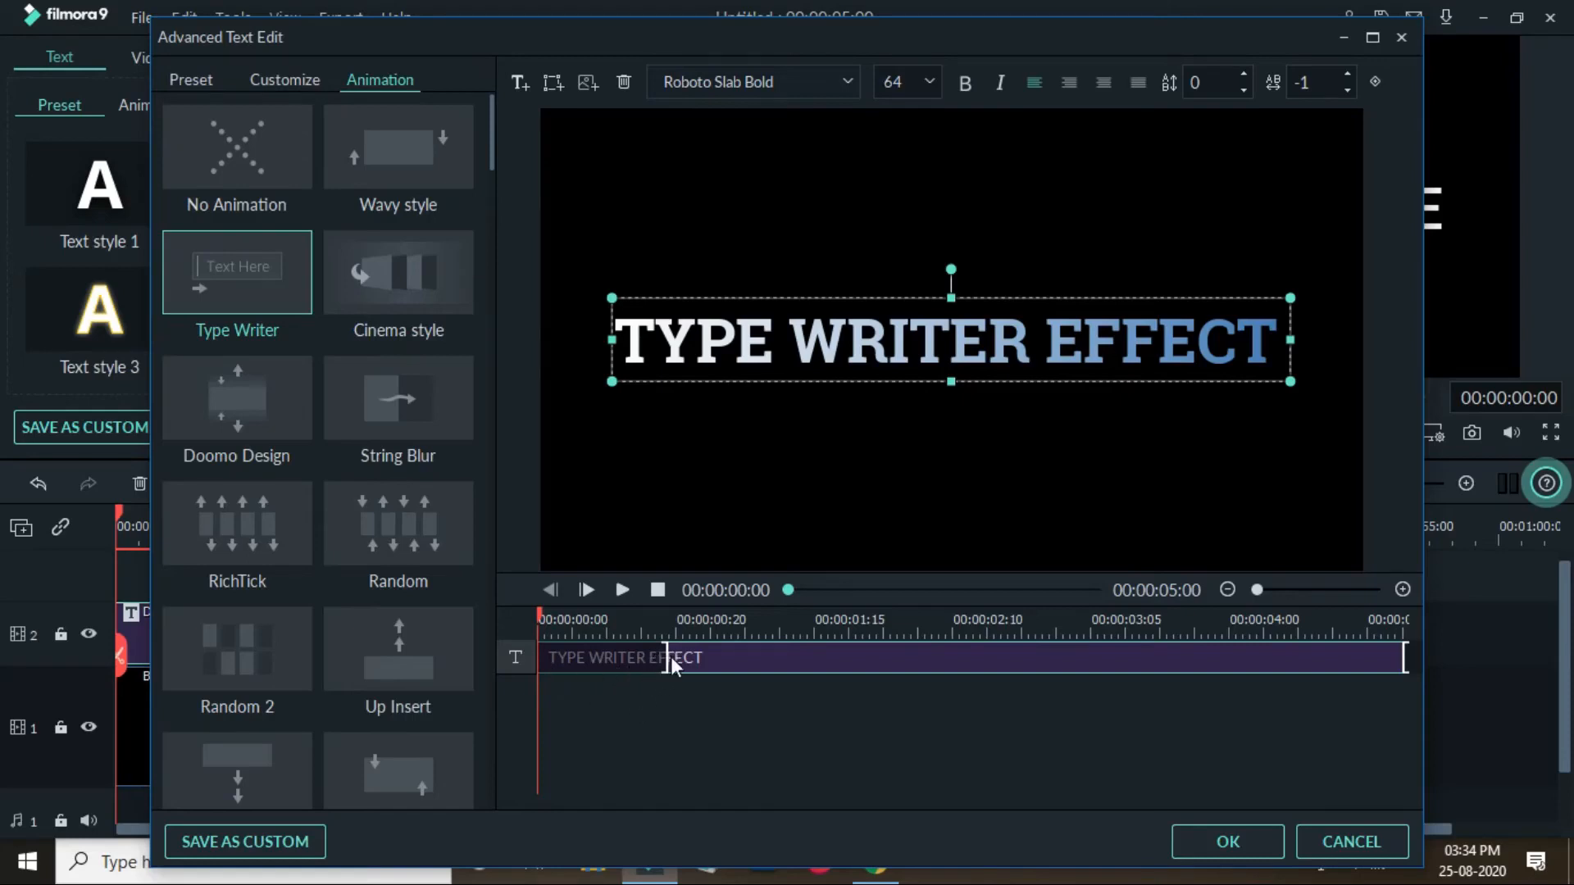
- Set the typing animation's duration to about 1 second and preview it from the start
drag(665, 658, 737, 658)
click(693, 730)
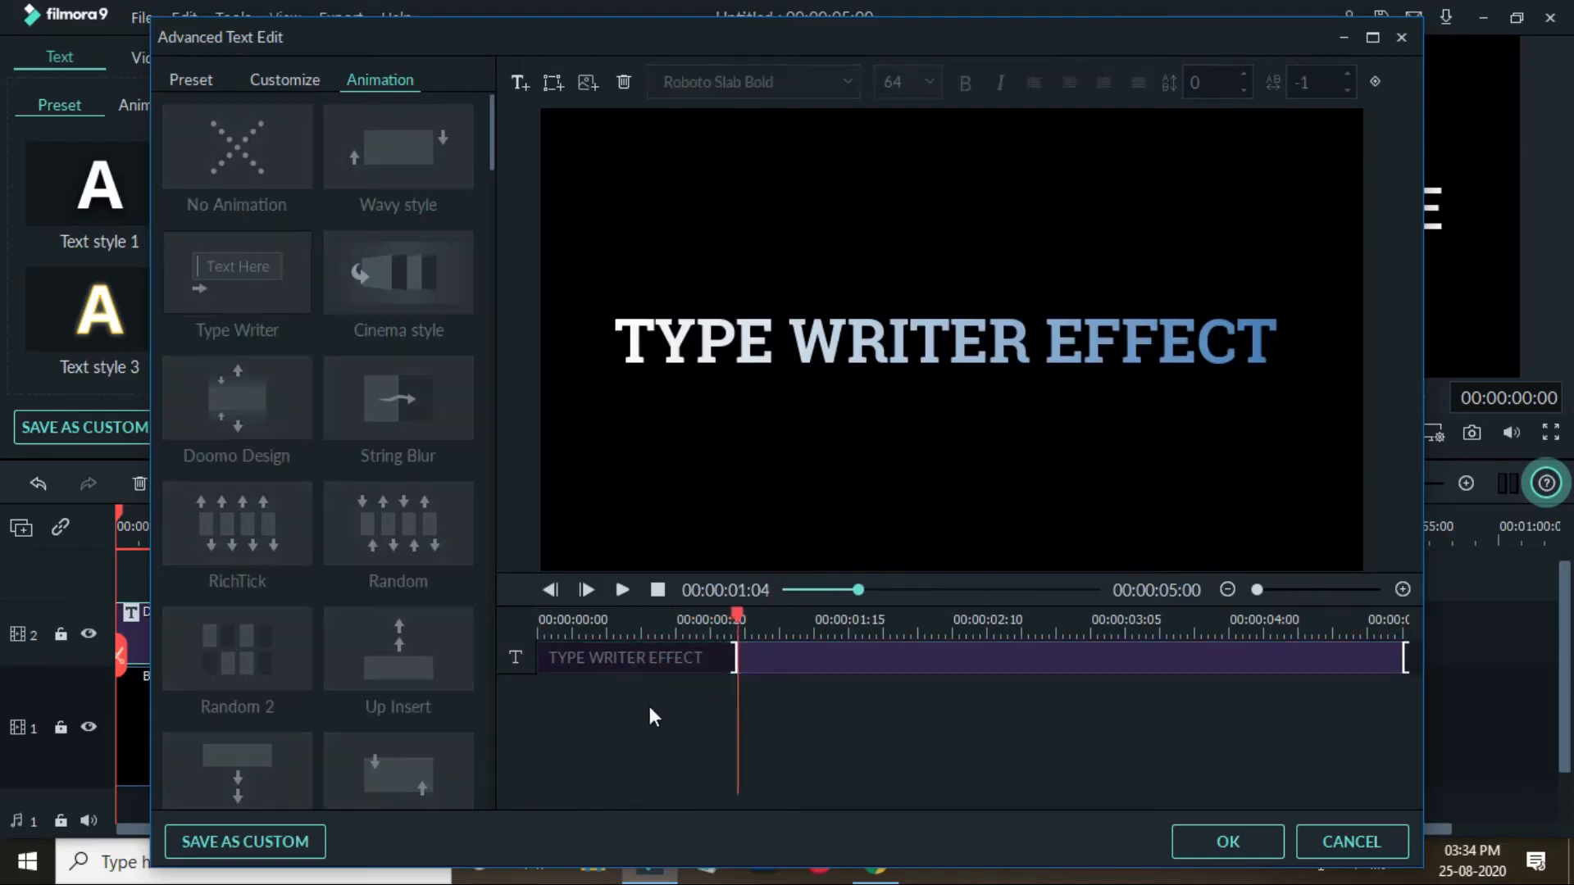
key(space)
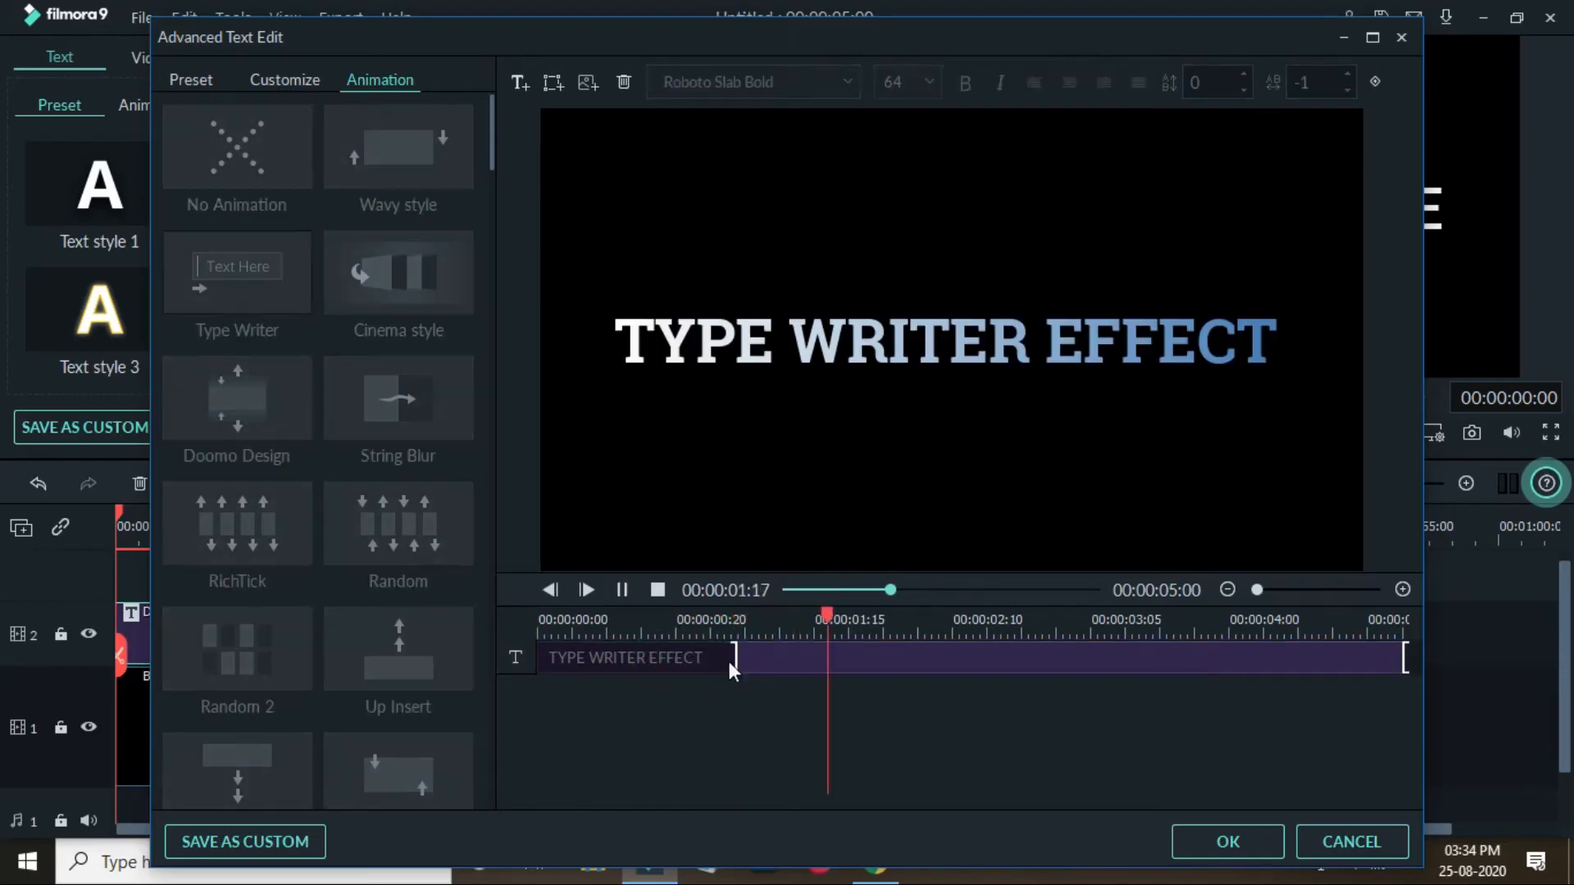
click(548, 616)
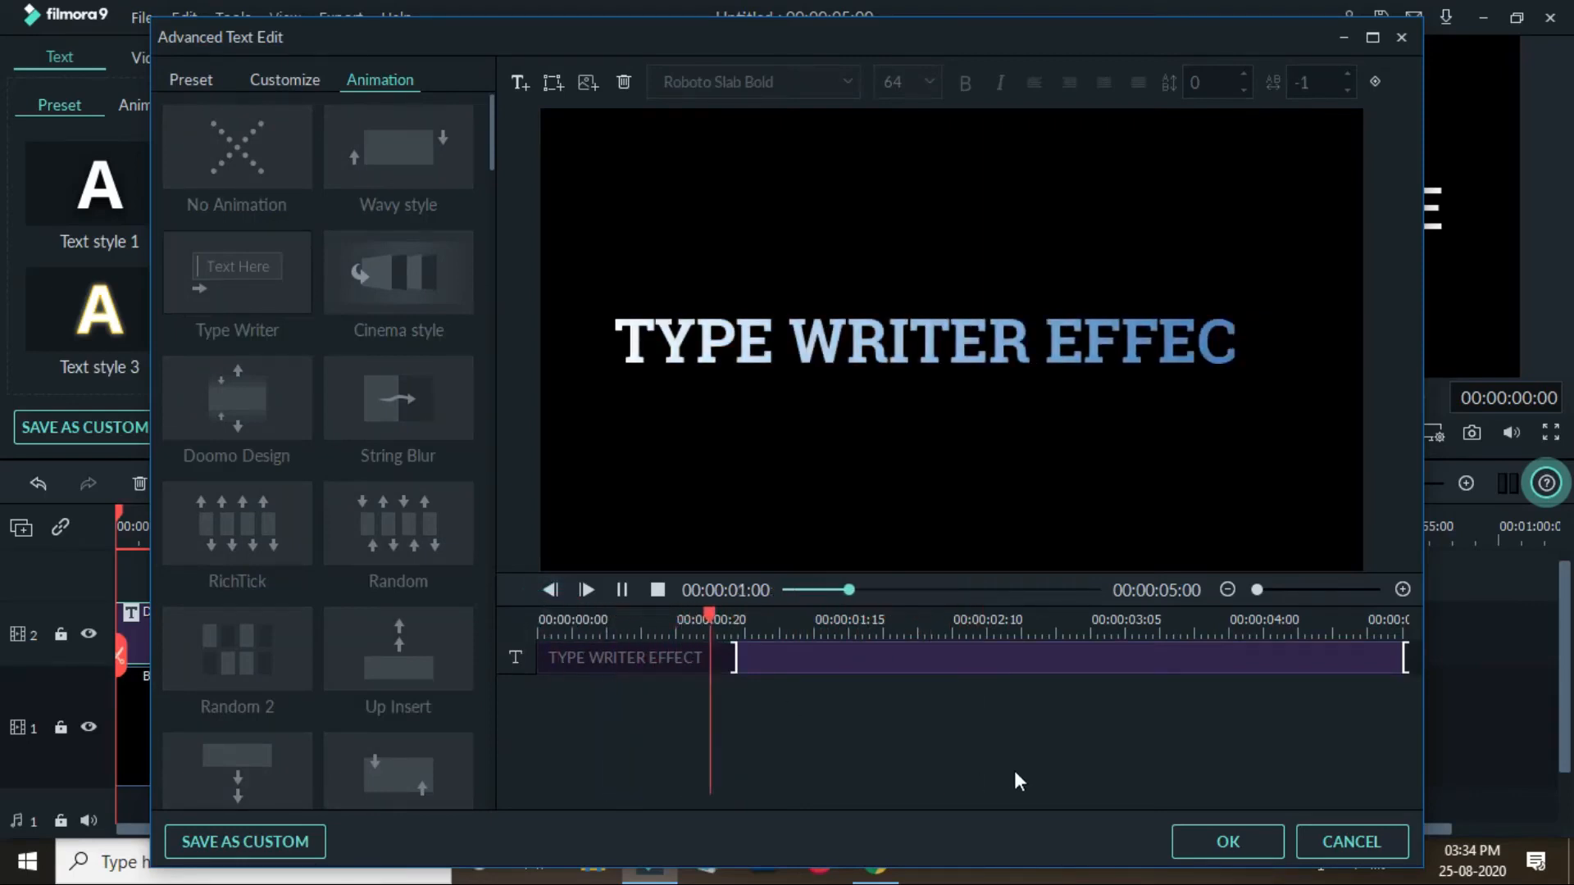
key(space)
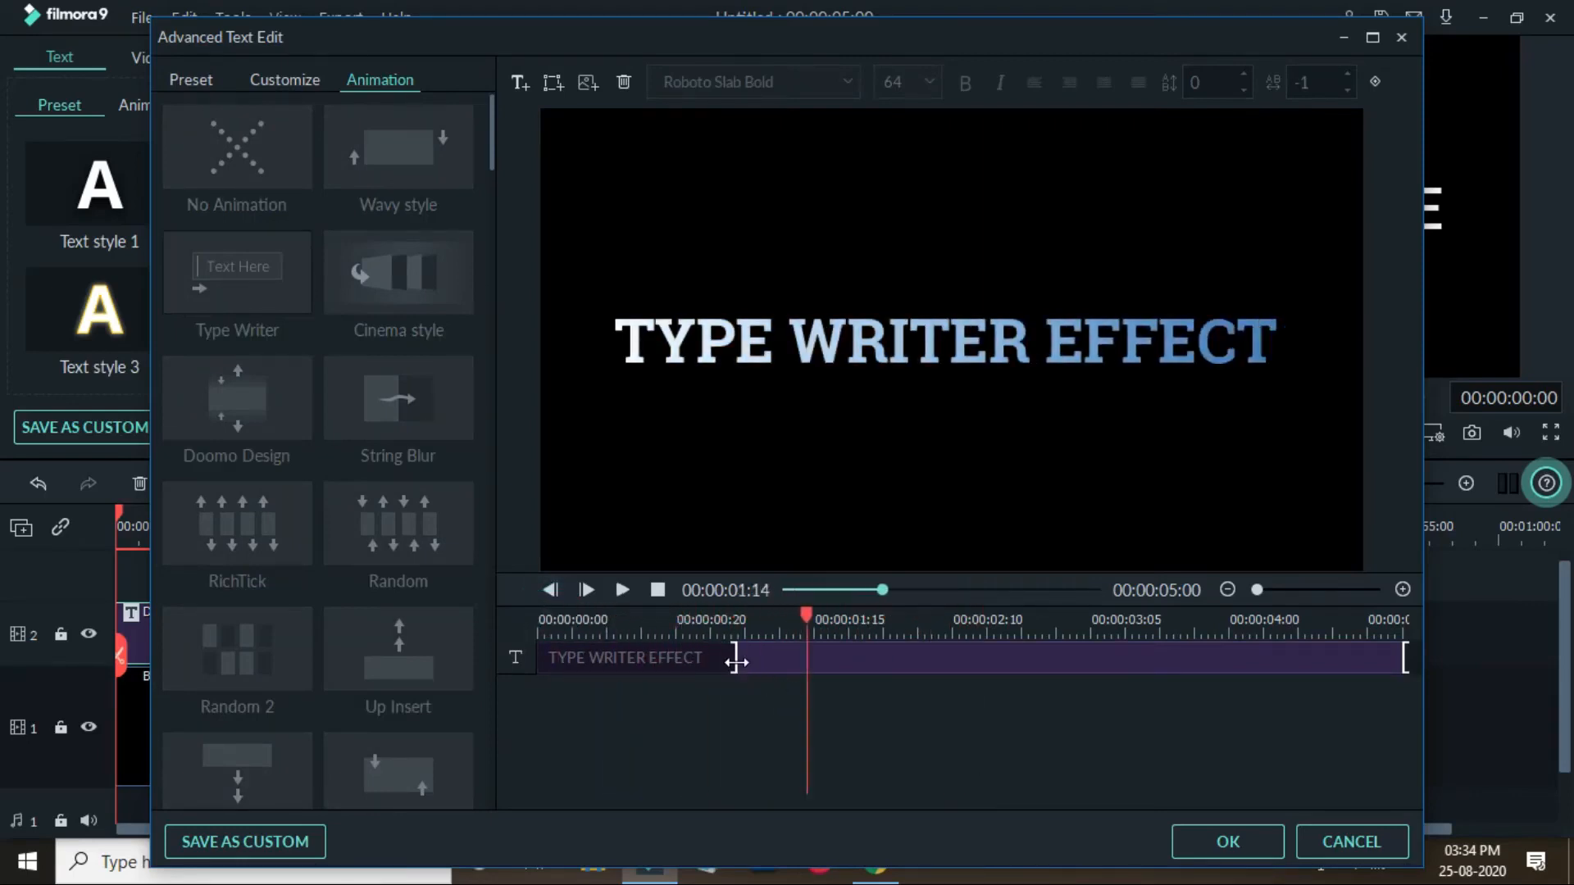
- Lengthen the typing animation to about 1 second 22 frames and play the preview
drag(736, 660, 860, 658)
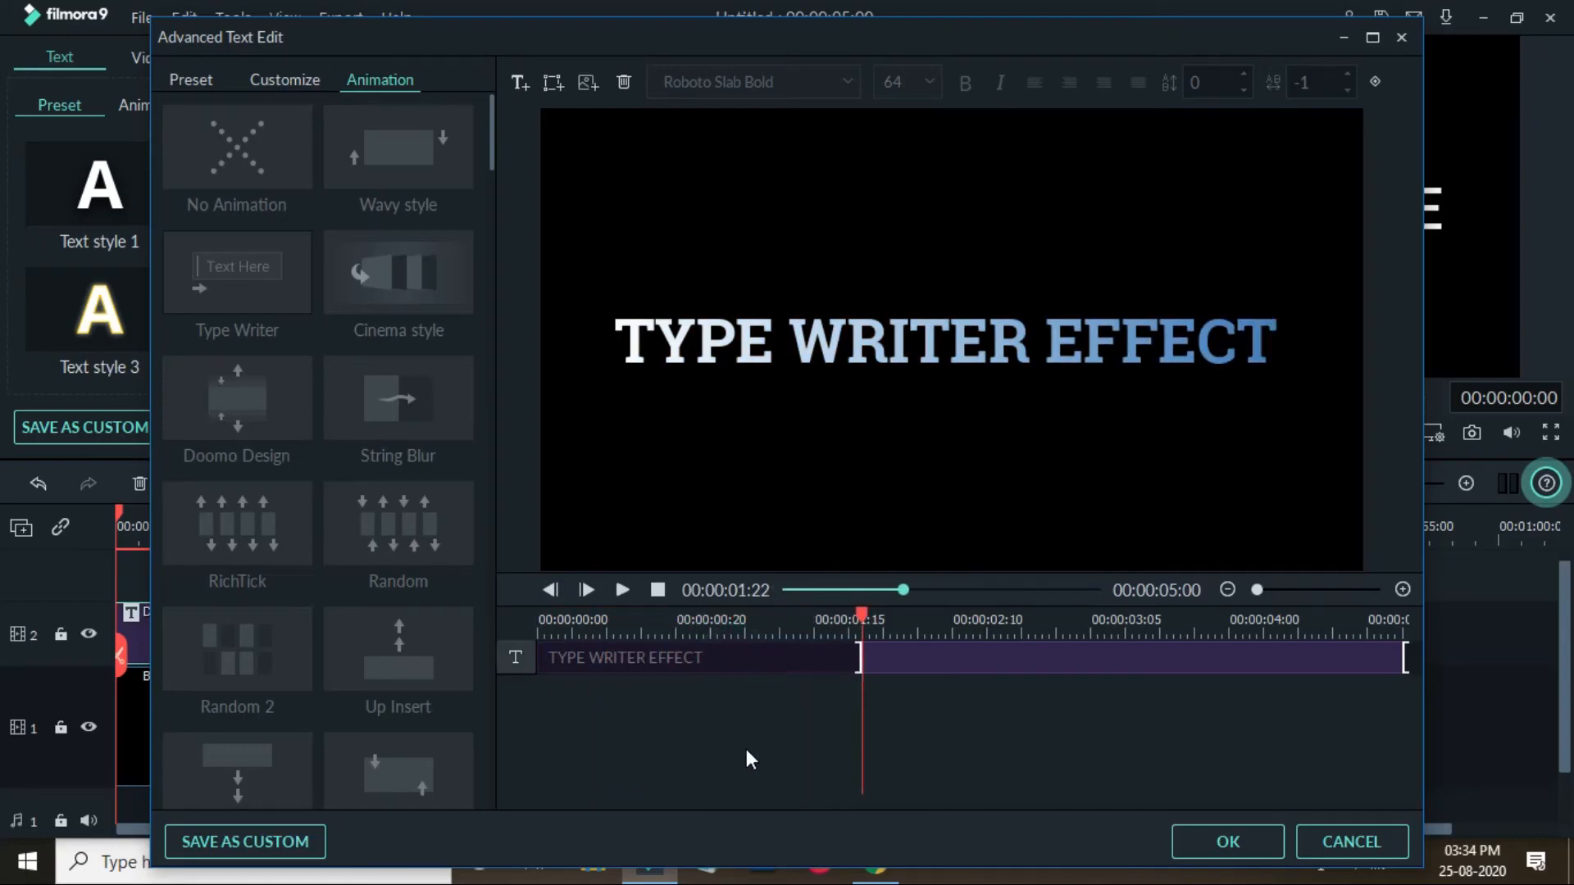
key(space)
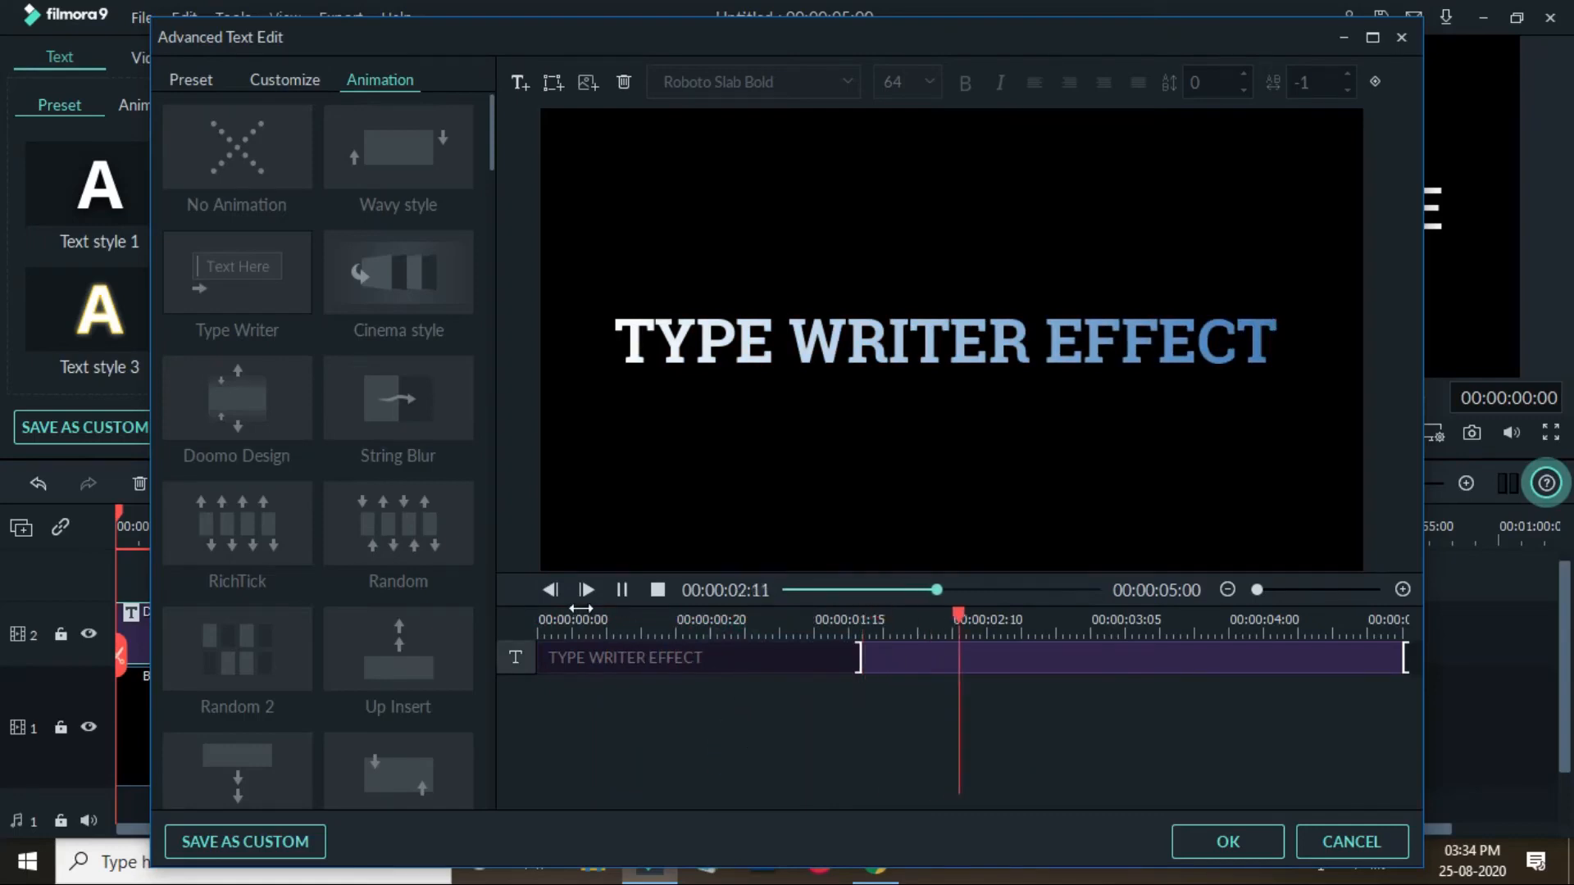
- Try moving the animation's end handle back to about 4 seconds, preview it from the start, then restore it to the clip end
click(545, 630)
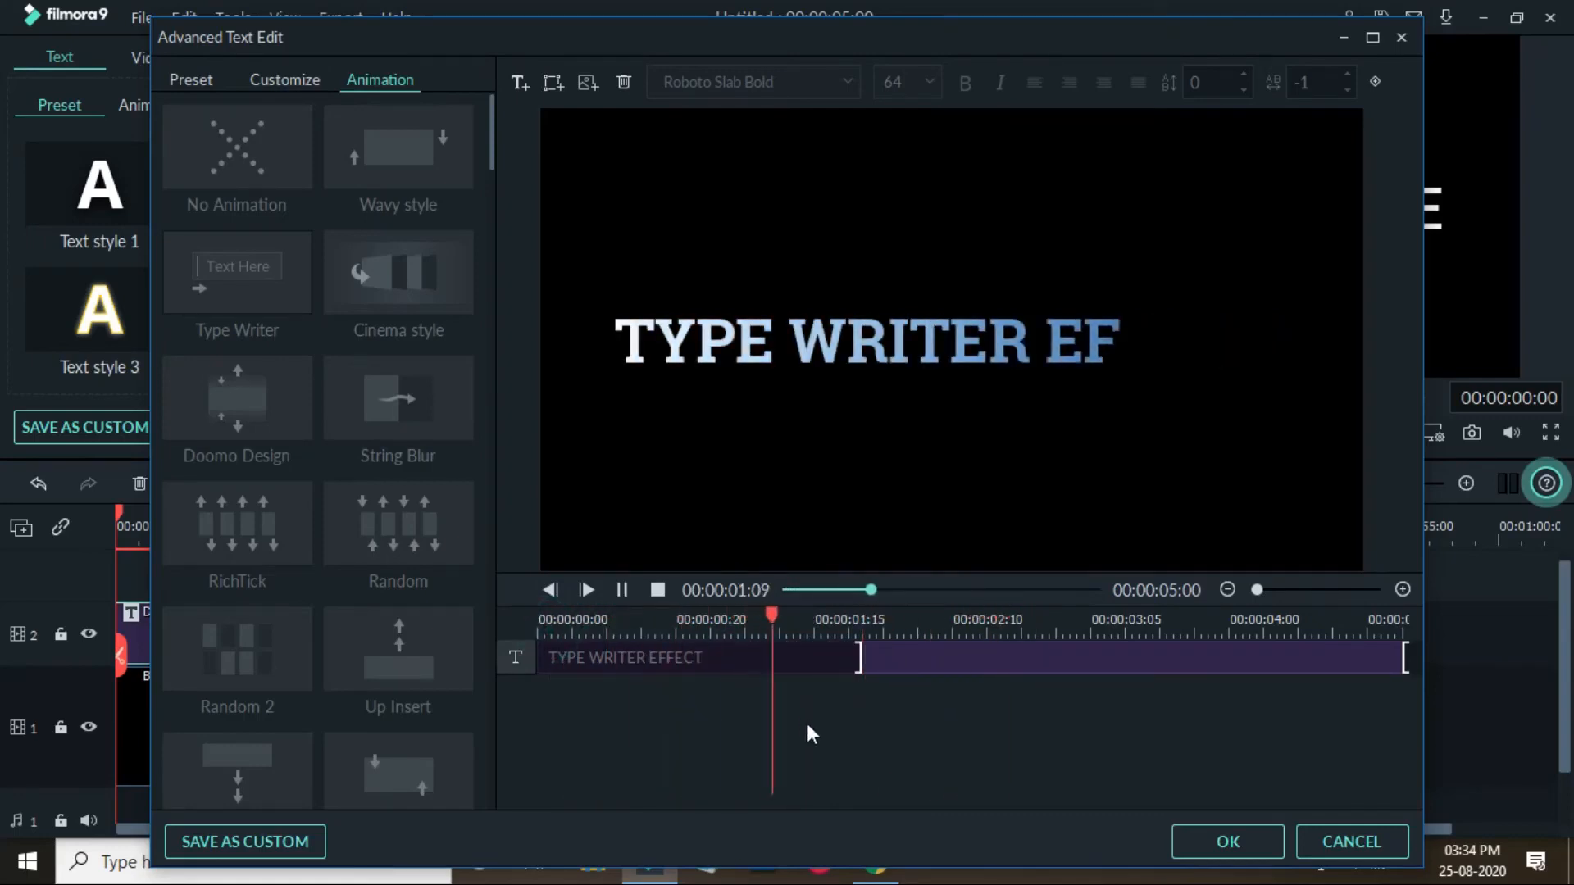
drag(1405, 657, 1251, 675)
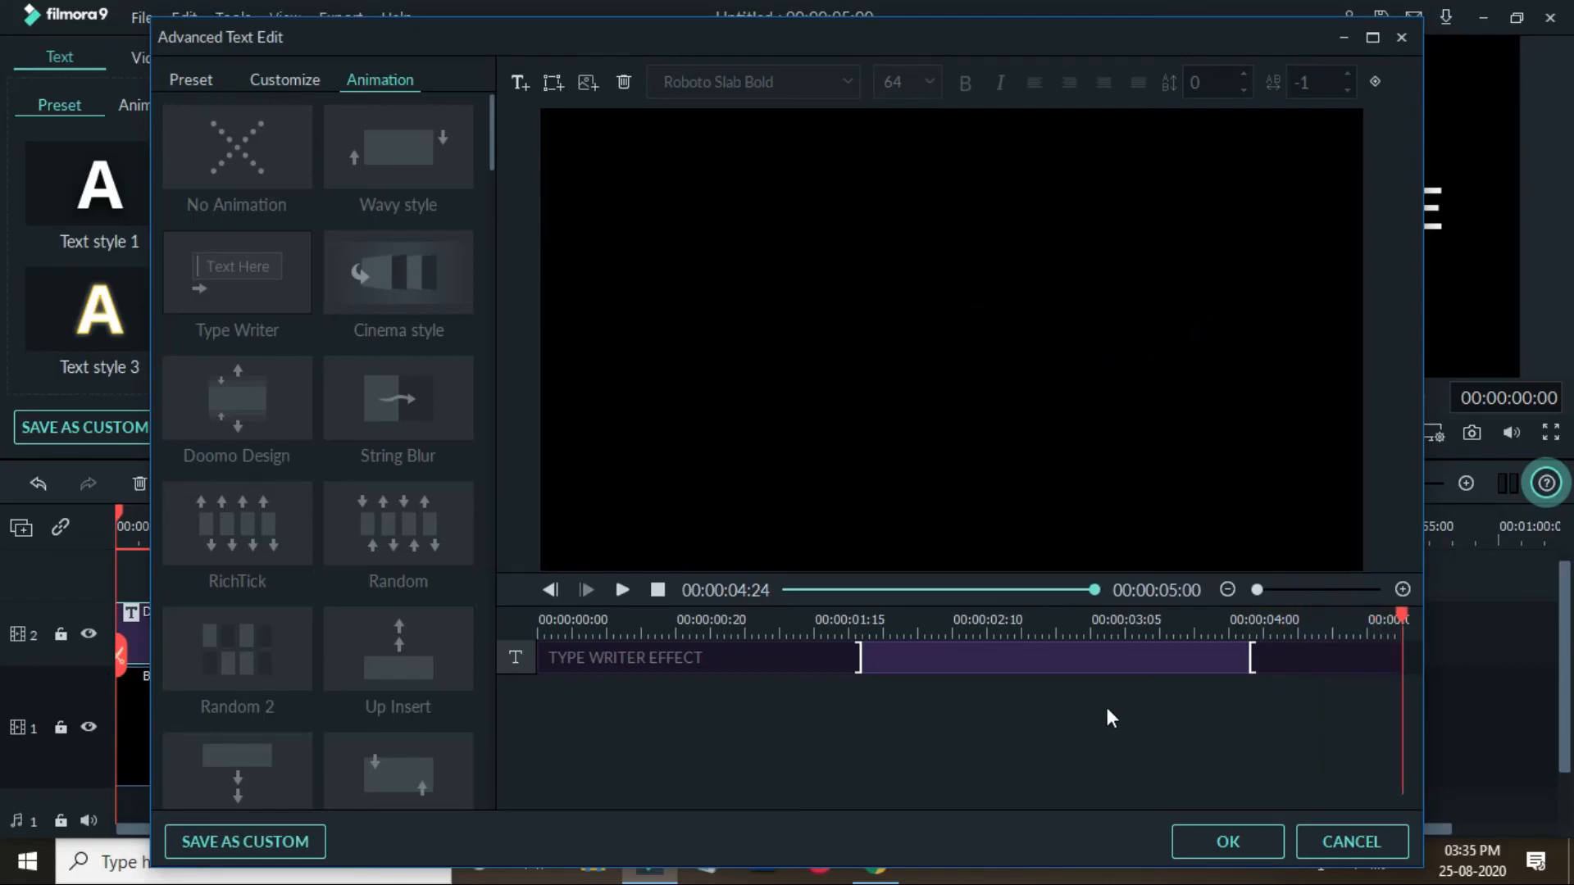
click(559, 629)
key(space)
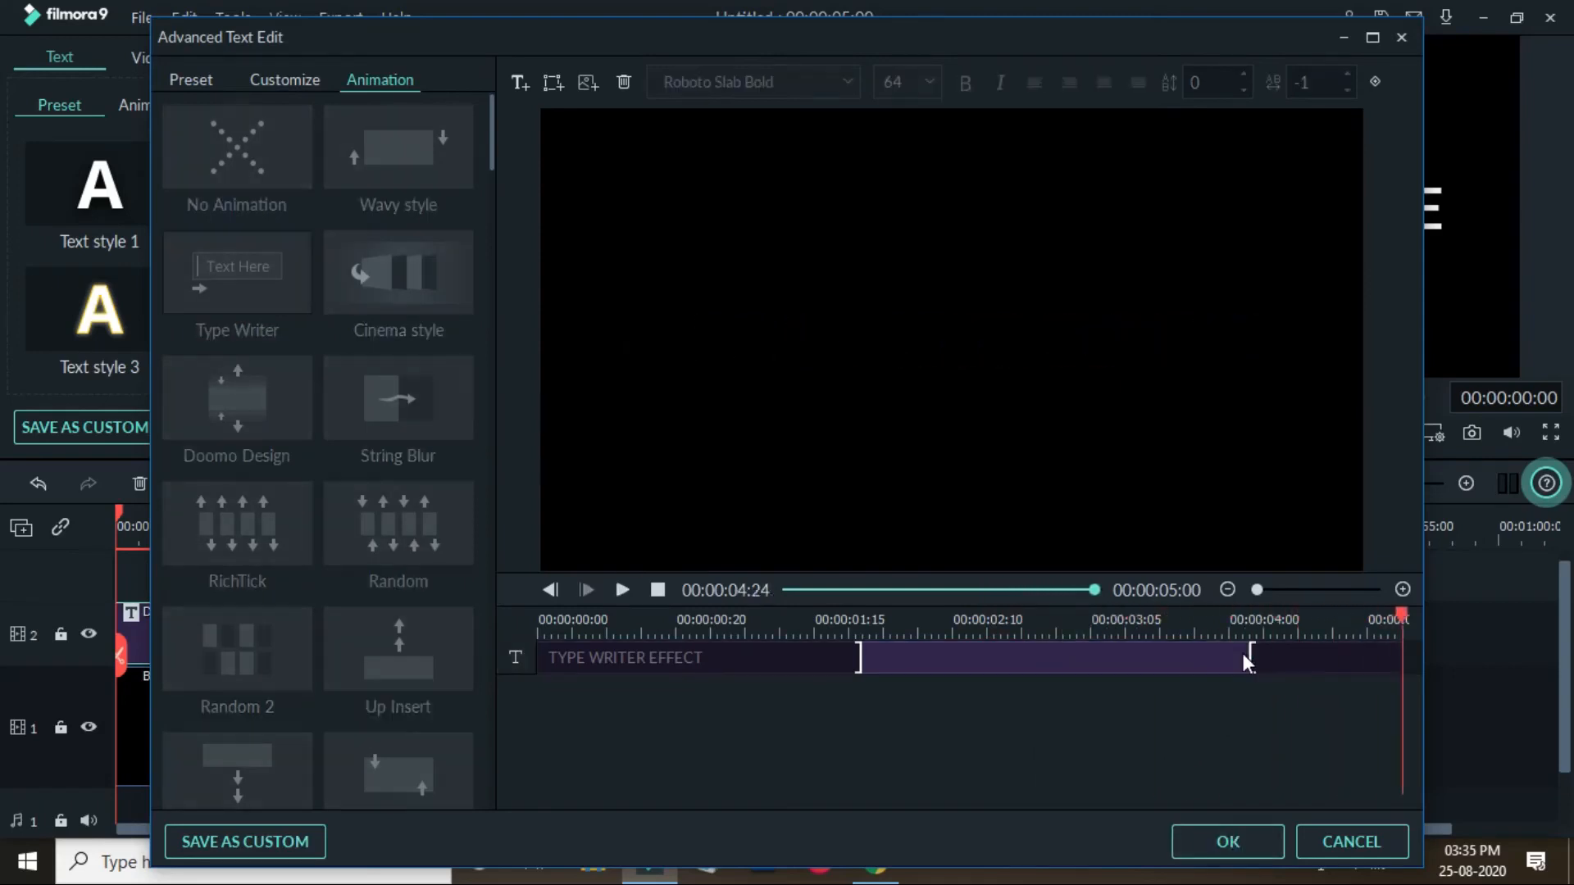
drag(1251, 653, 1458, 638)
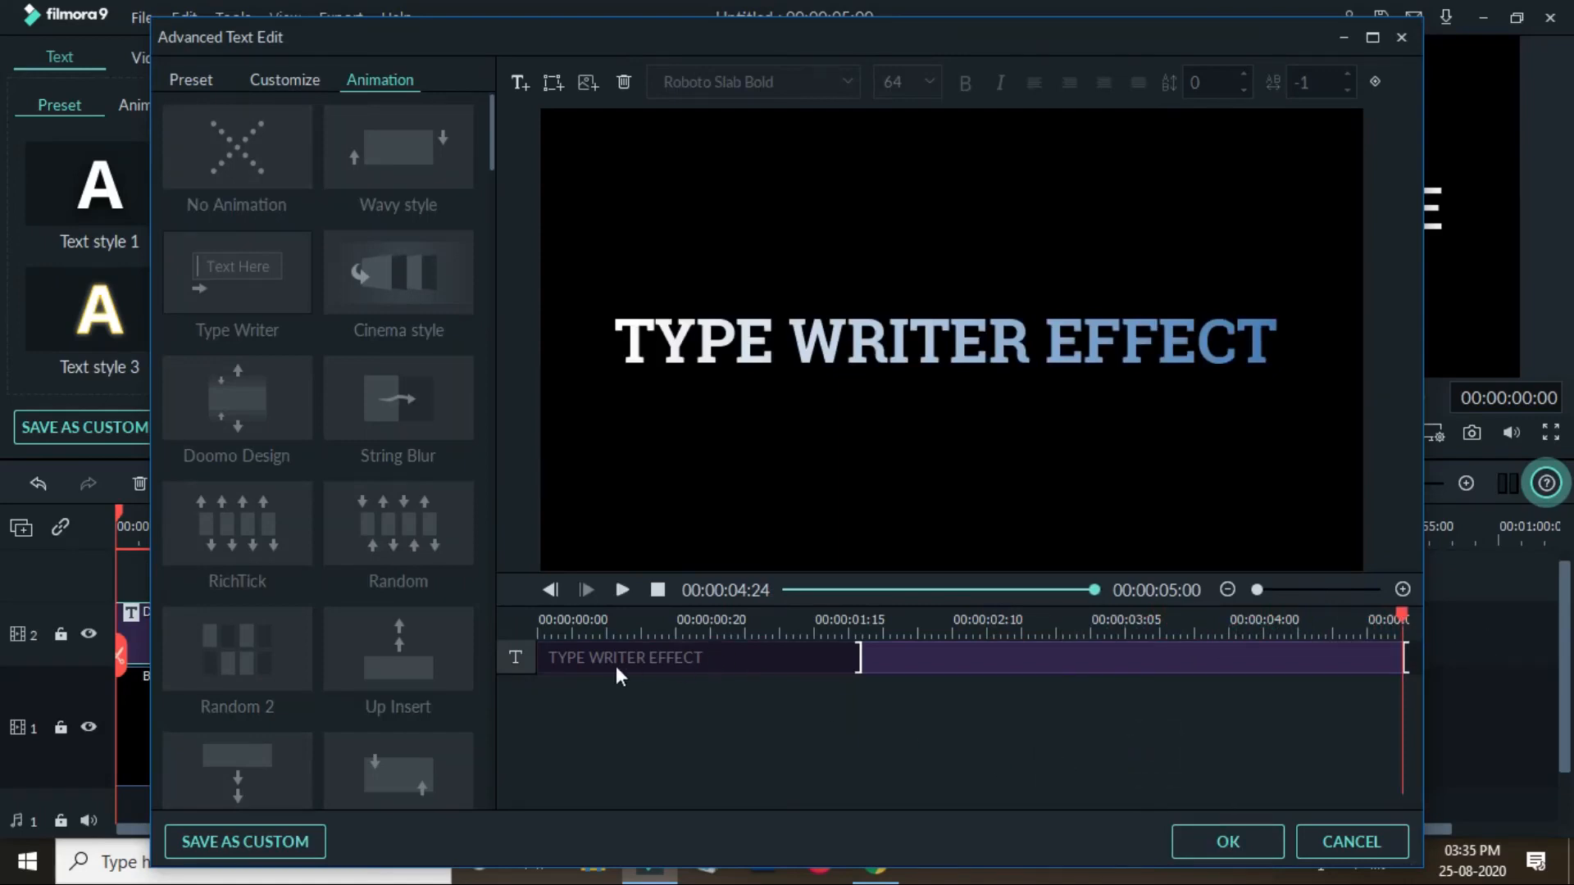
- Accept the animated title, close the text editor and play the title in the main preview
key(space)
click(1228, 843)
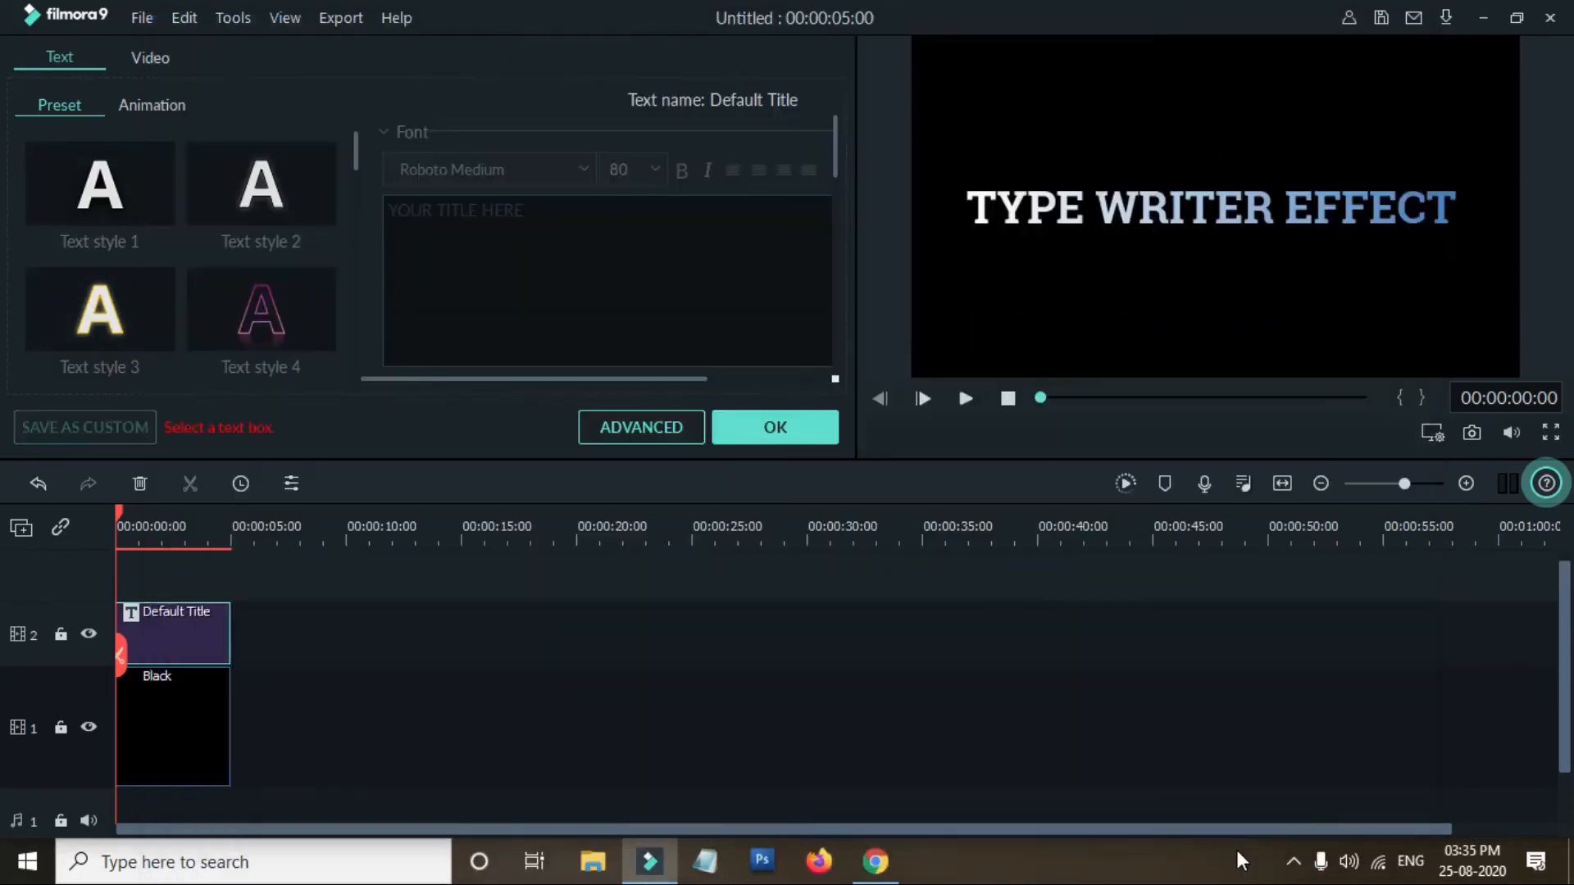
click(767, 422)
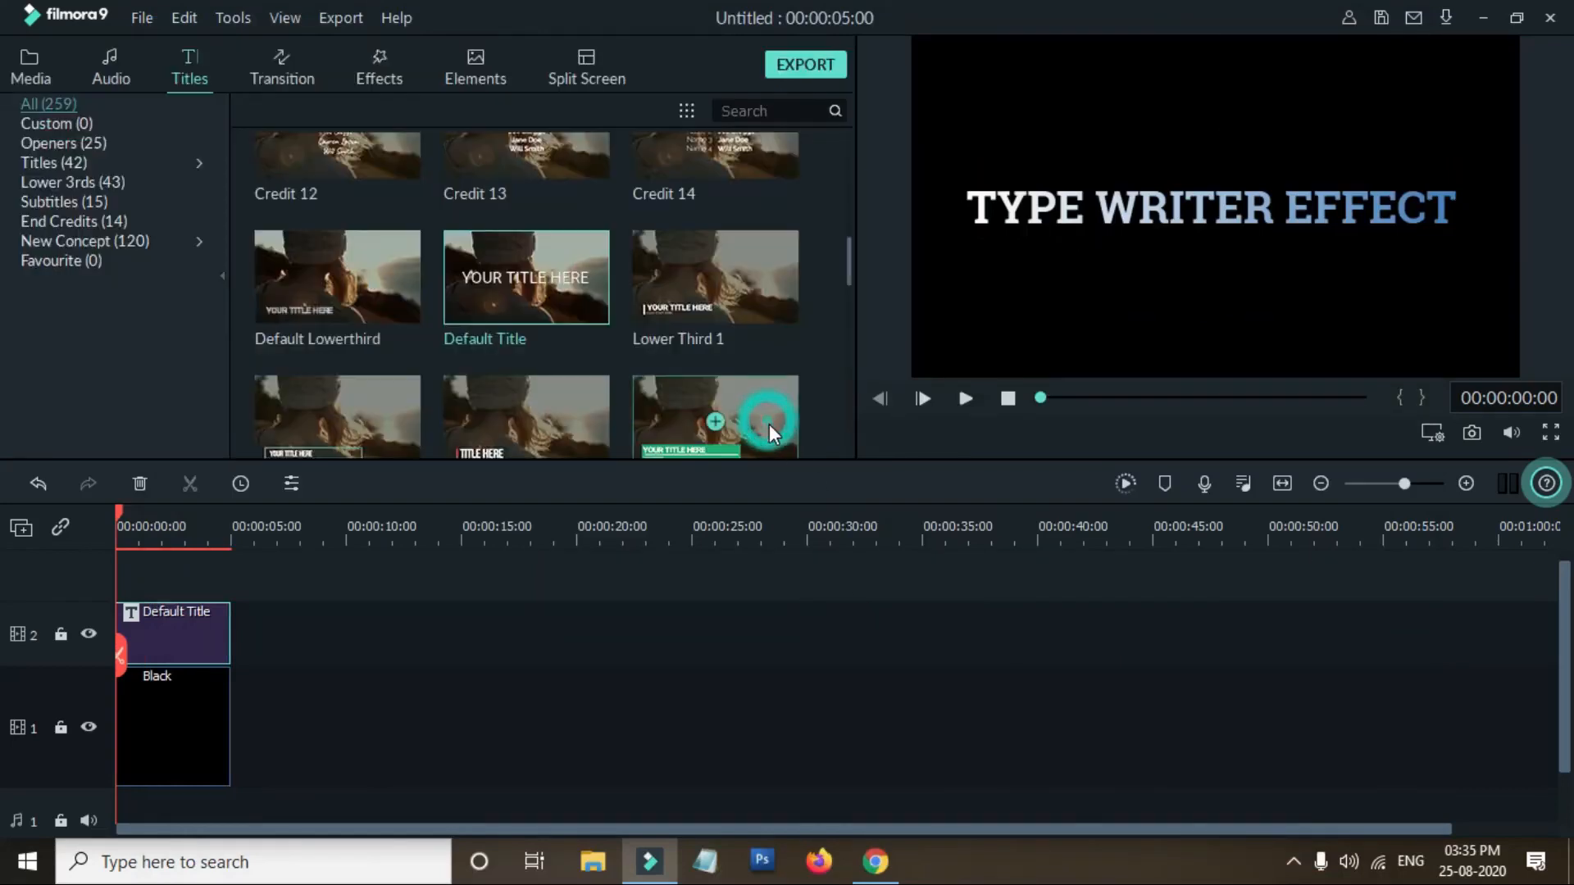
click(960, 400)
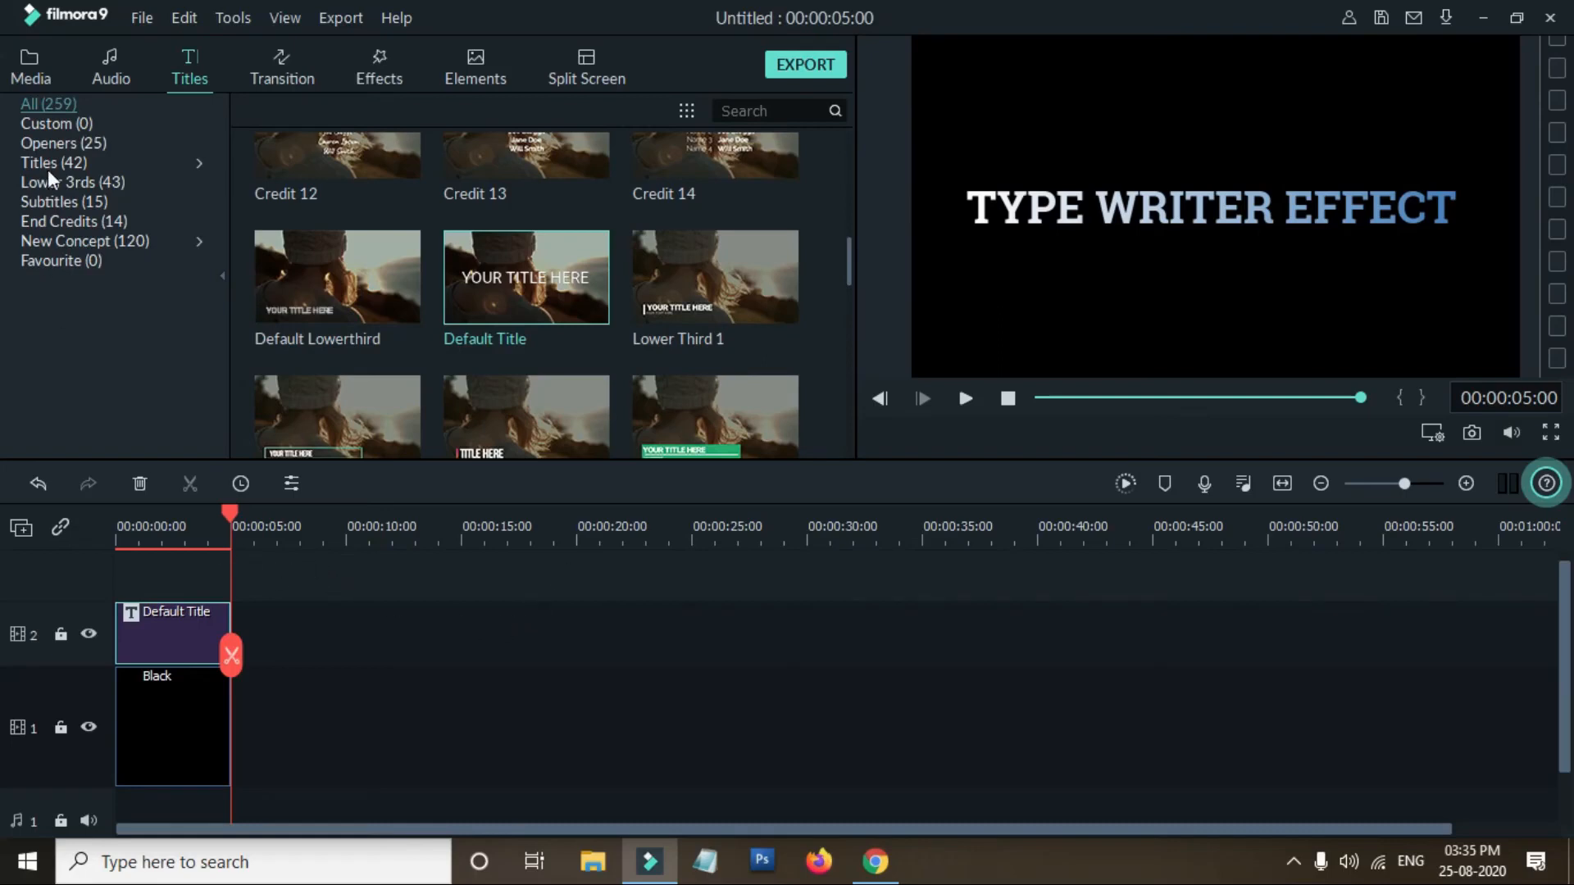
- Browse the audio library
click(111, 74)
scroll(647, 283, down, 5)
scroll(647, 278, up, 5)
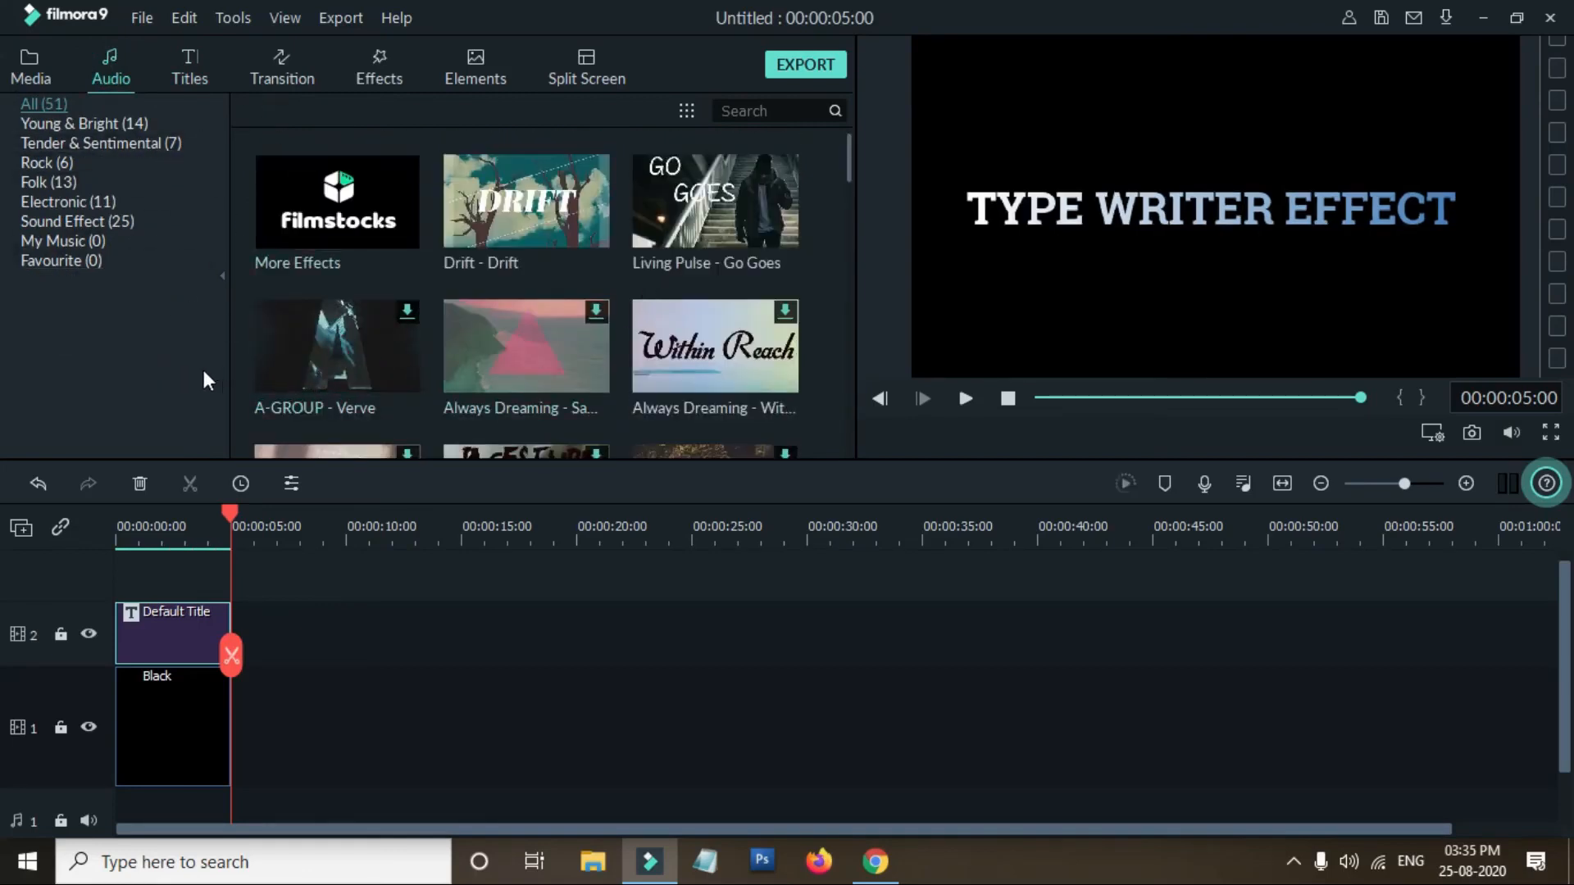
scroll(449, 652, up, 1)
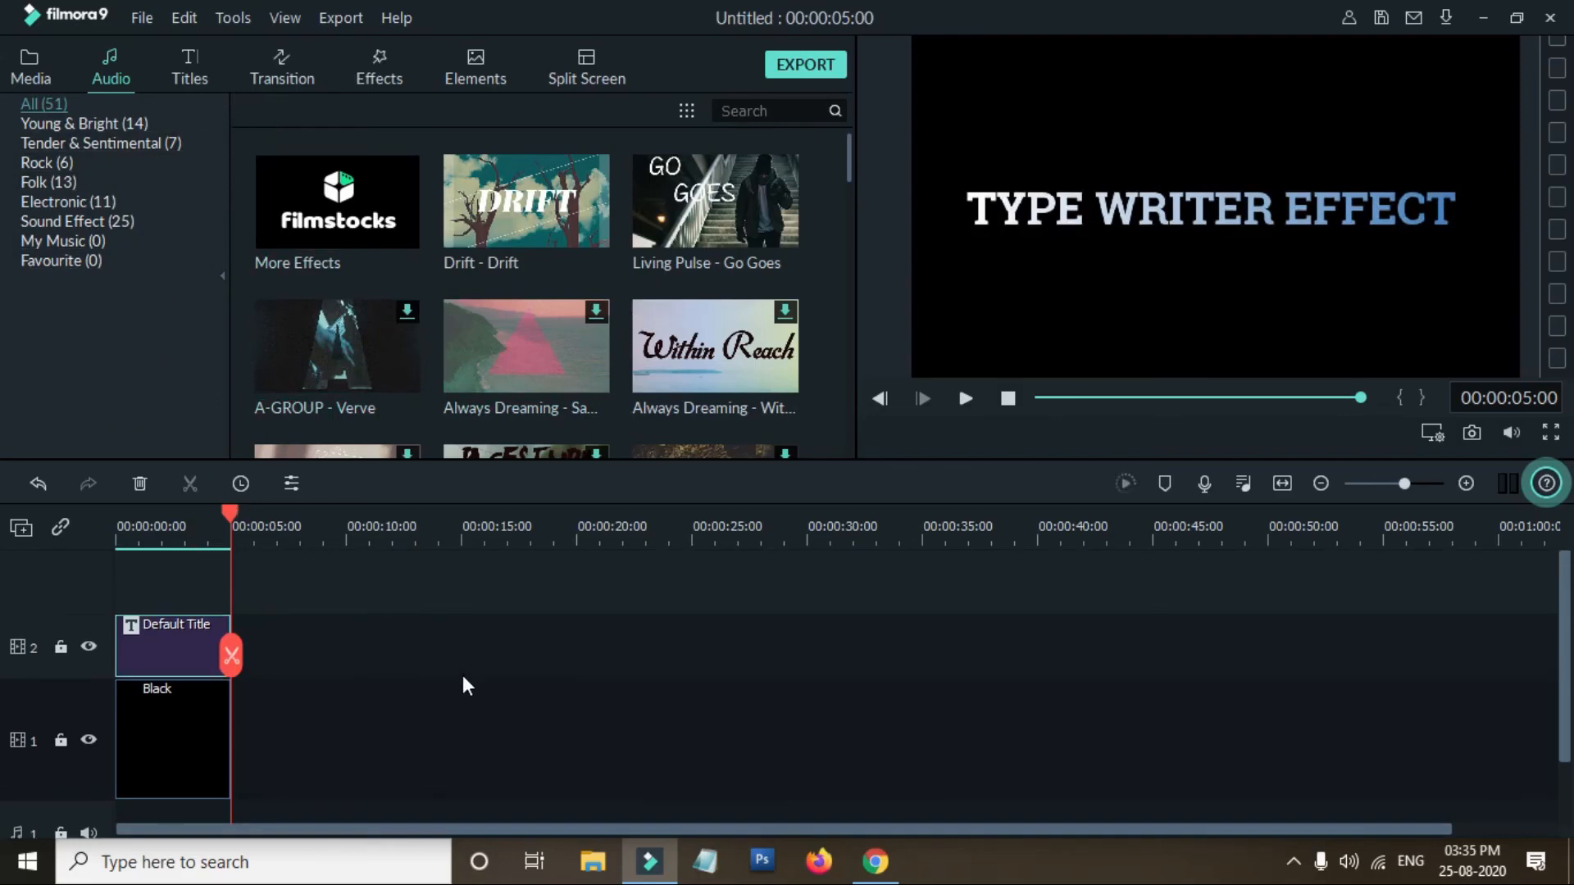